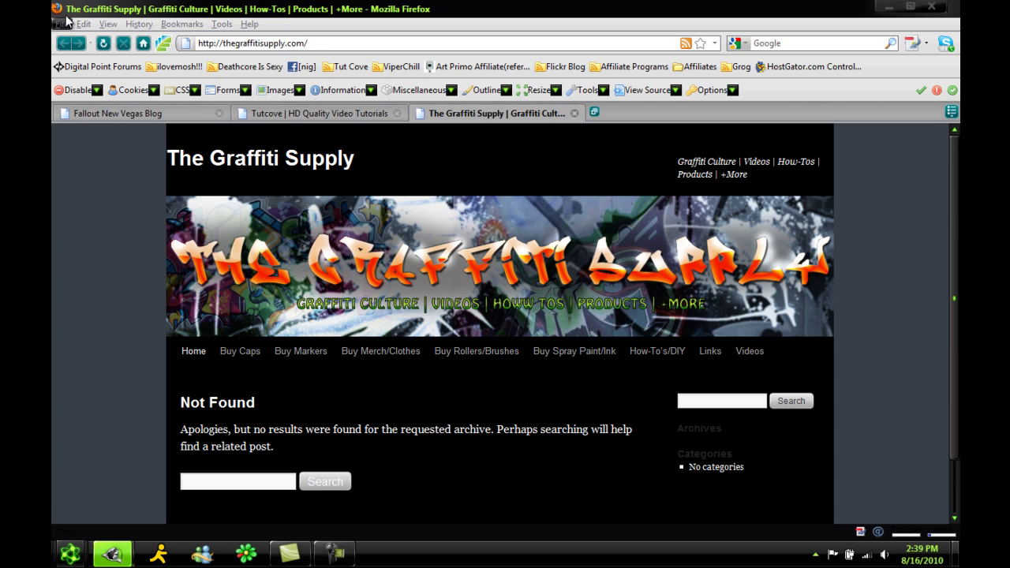
Open the Fallout New Vegas Blog's WordPress admin login page in a new browser tab.
left_click(139, 116)
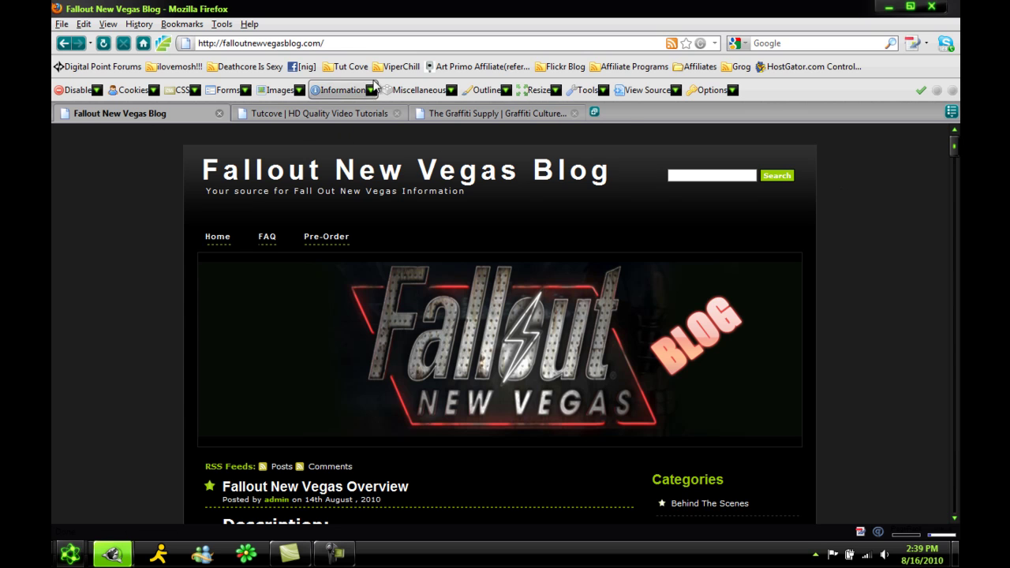
key("ctrl+t")
type("fall")
key("Down")
key("Down")
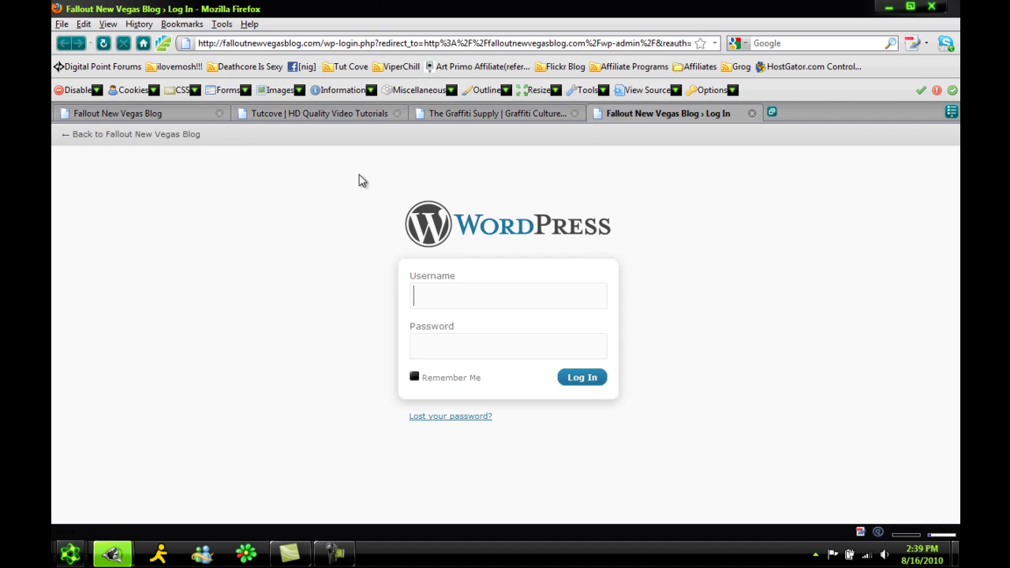
Log in to the blog's WordPress admin as admin with the account password and let the browser remember the login.
type("a")
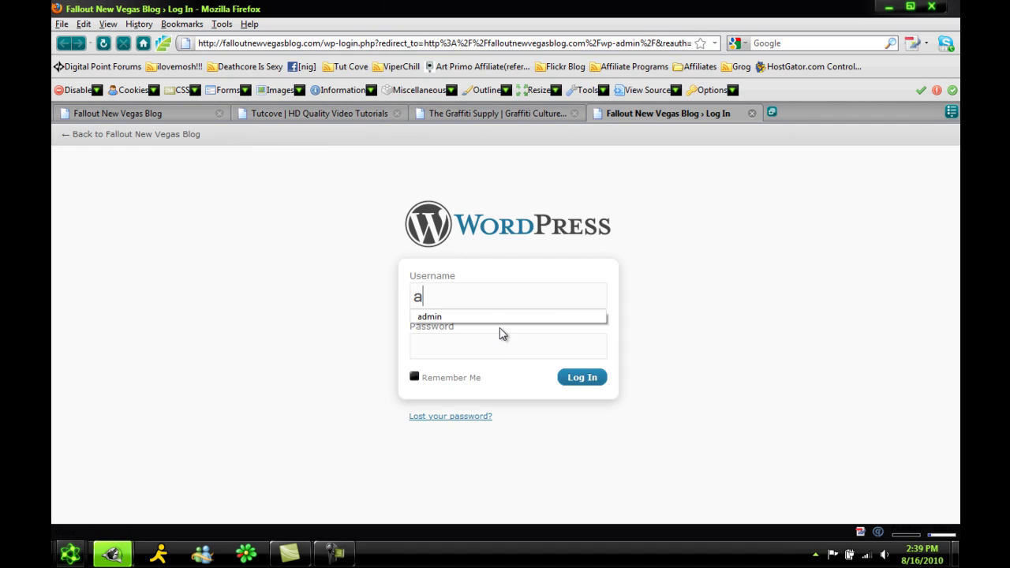
left_click(503, 321)
left_click(544, 346)
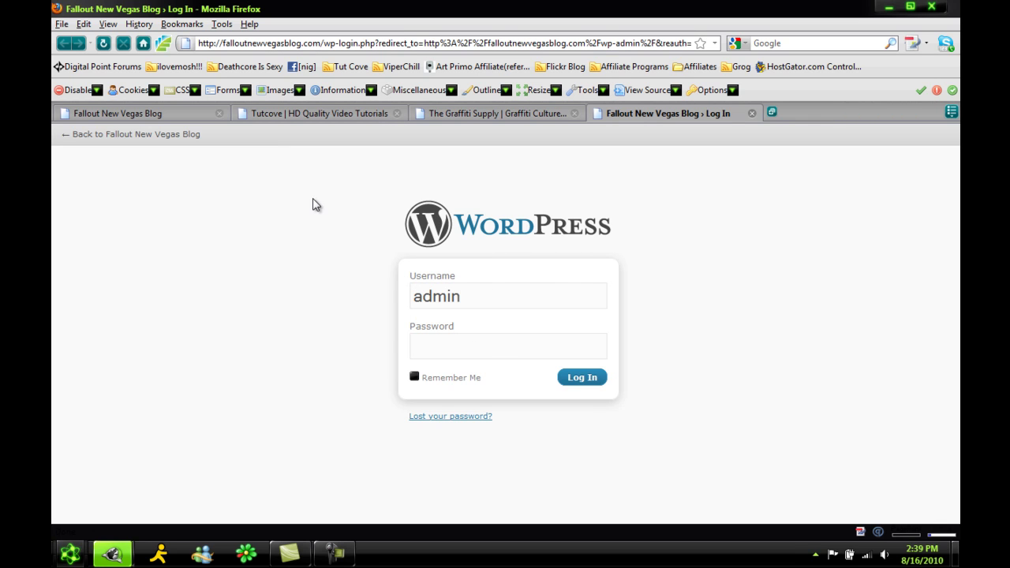
type("••••••")
key("Return")
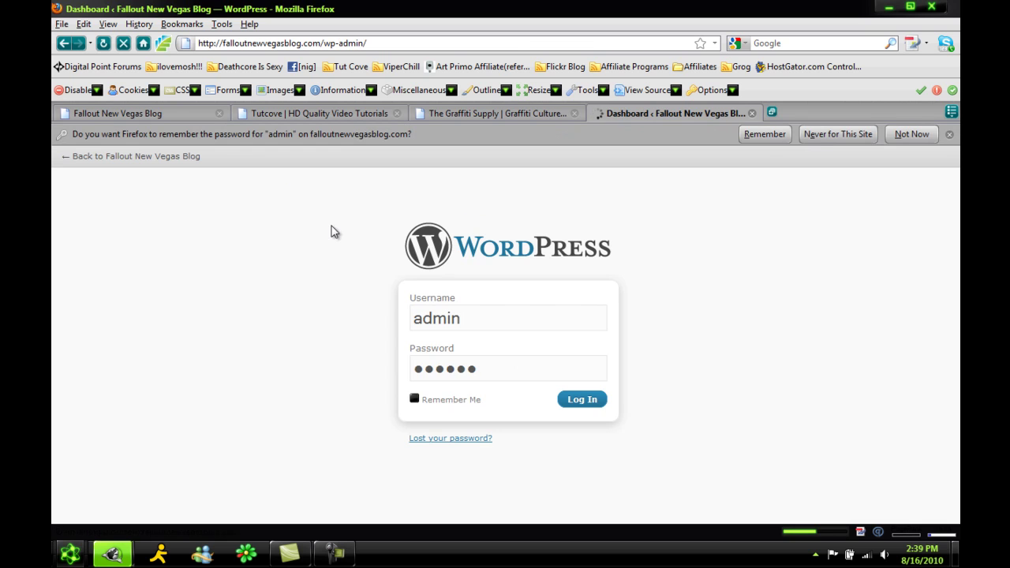
left_click(755, 139)
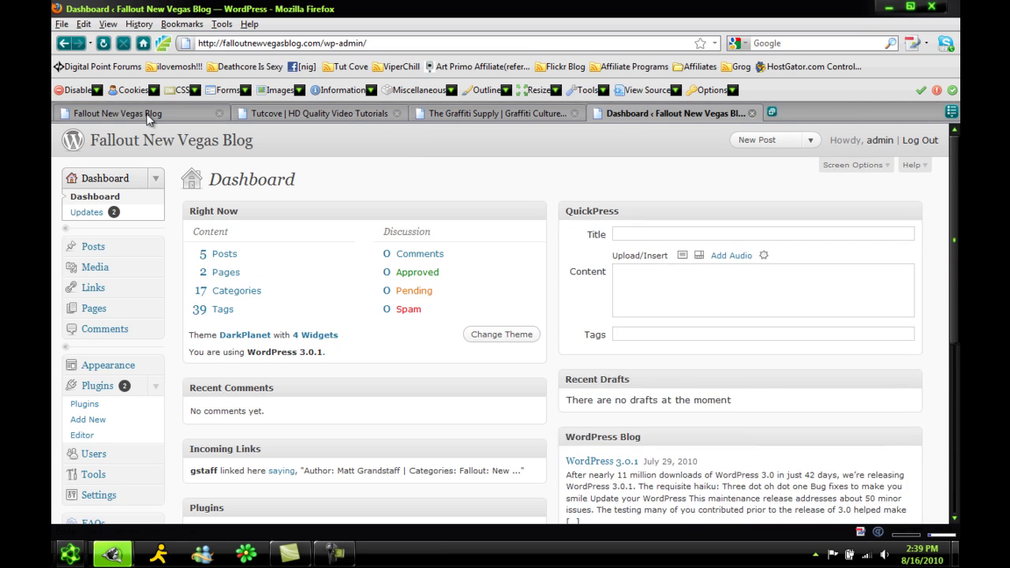
Examine the Fallout New Vegas Blog tagline, the Tutcove home page and its "Getting traffic from forums" post, and The Graffiti Supply site.
left_click(150, 117)
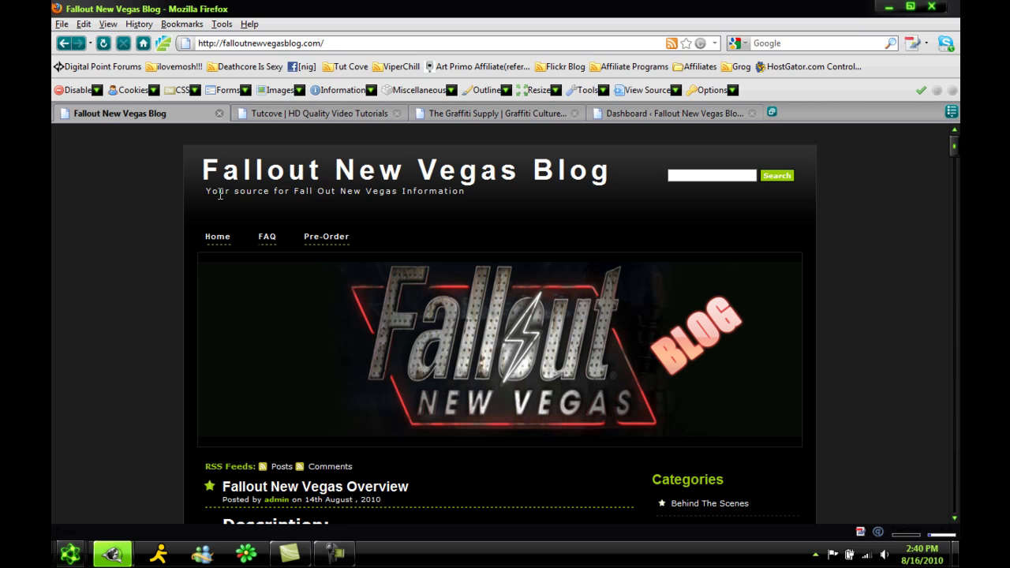
left_click_drag(220, 195, 349, 191)
left_click(381, 190)
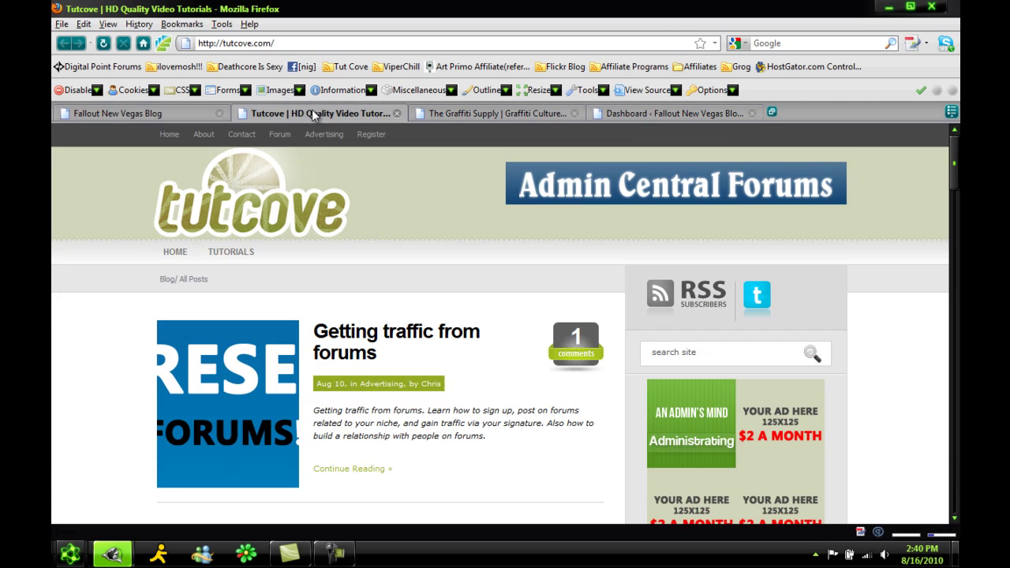
left_click(312, 109)
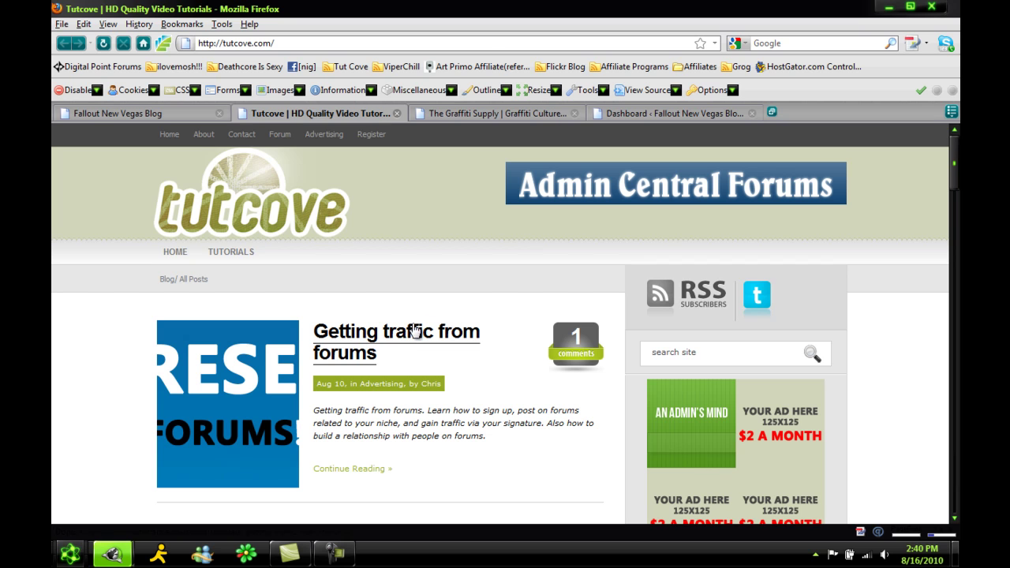
left_click(416, 331)
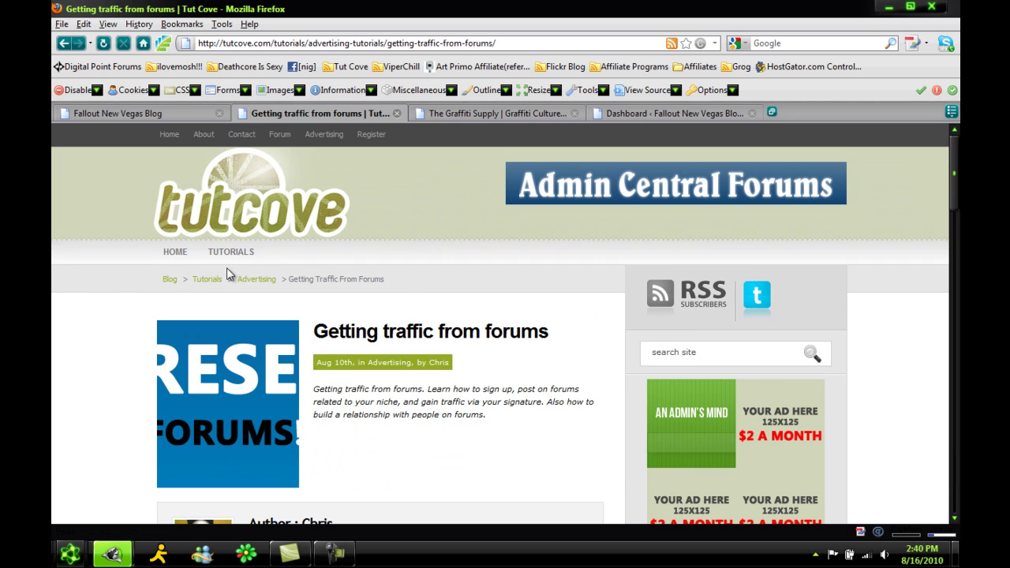
left_click(182, 253)
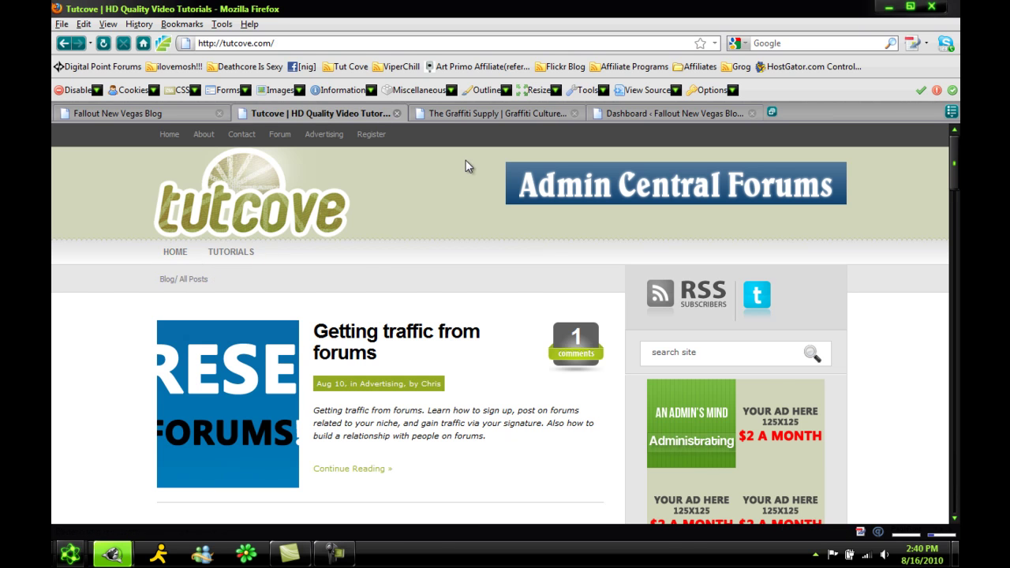
left_click(489, 112)
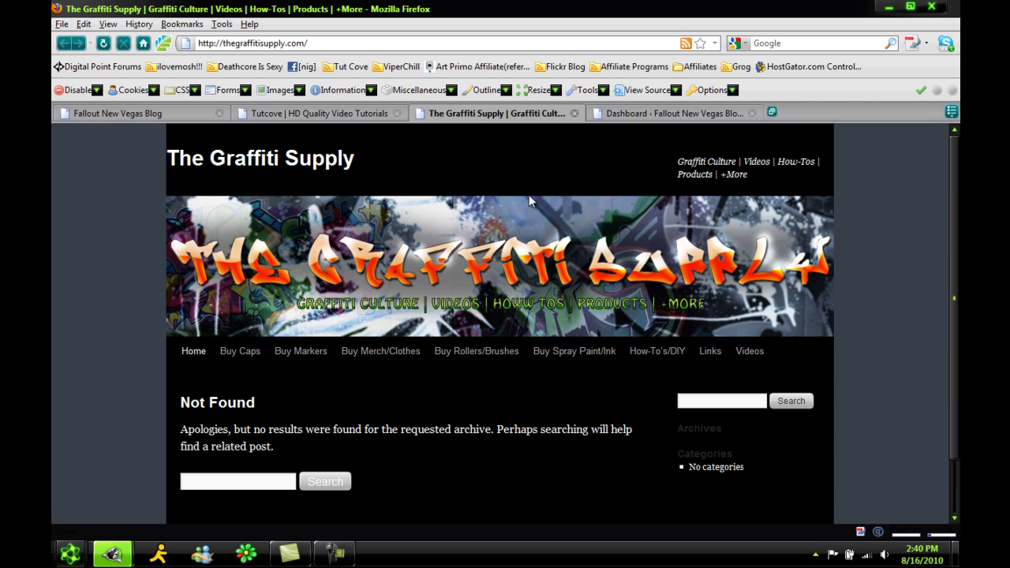
Search the installable WordPress plugins for "seo" from the Fallout New Vegas Blog's admin dashboard.
left_click(676, 113)
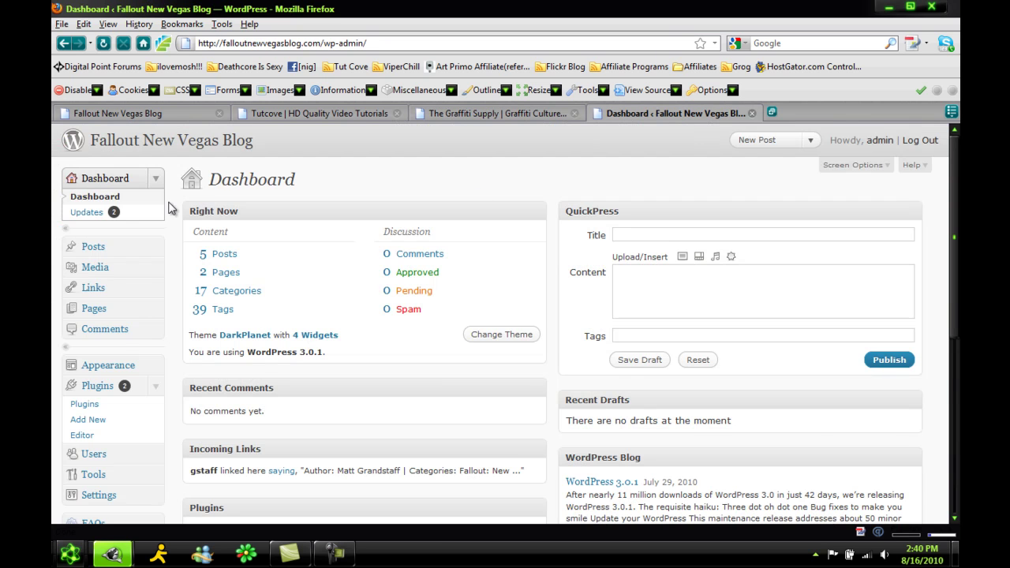
scroll(165, 213, "down", 4)
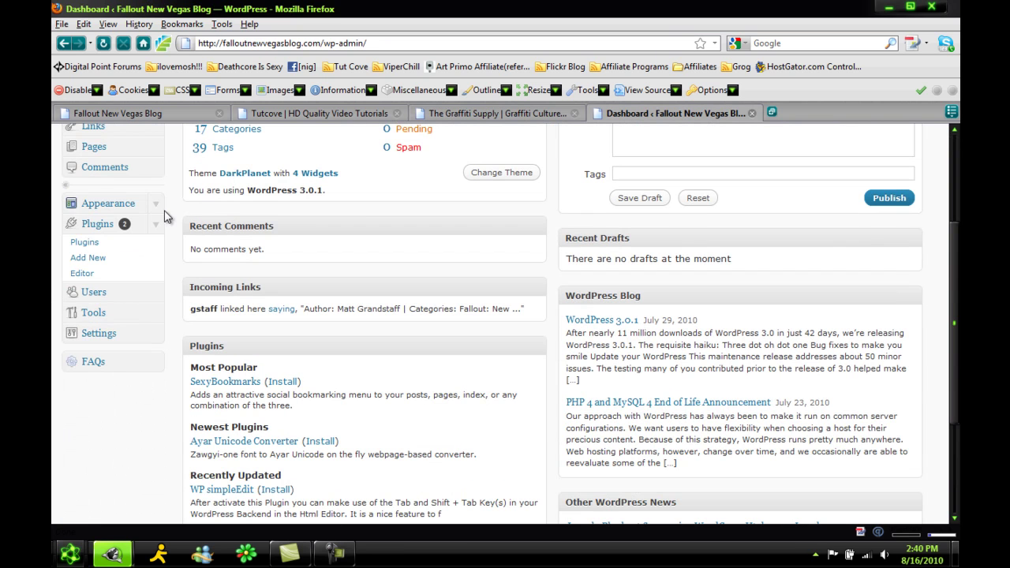
left_click(140, 260)
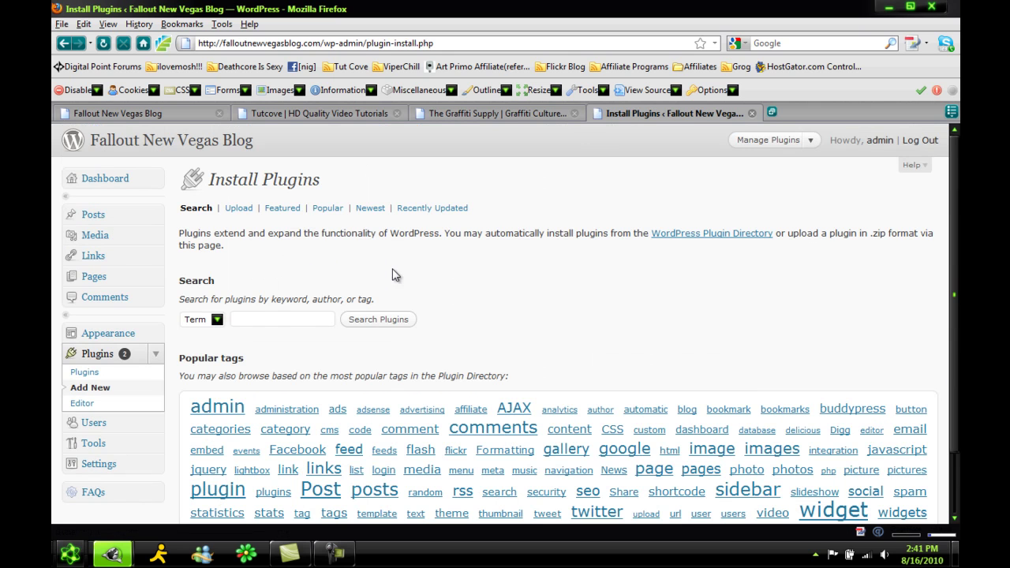
left_click(300, 325)
type("seo")
key("Return")
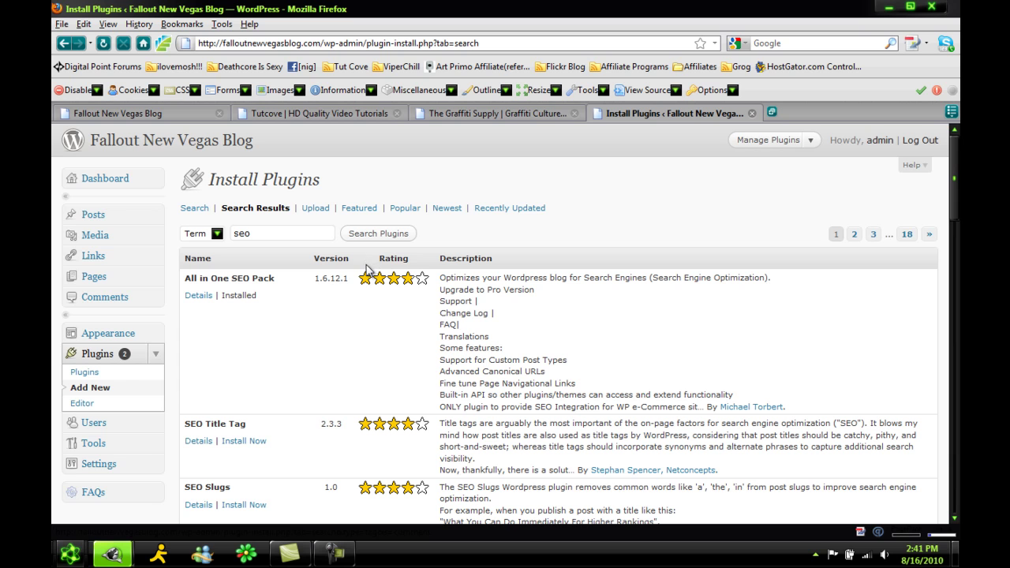
Open the All in One SEO plugin's options page.
scroll(252, 282, "down", 2)
left_click(160, 270)
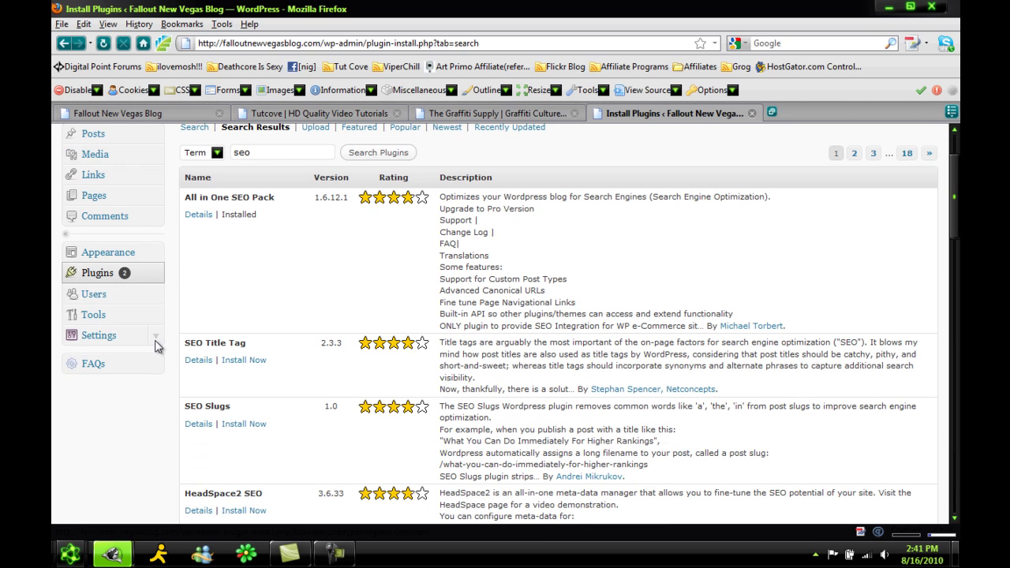
left_click(157, 337)
scroll(182, 313, "down", 2)
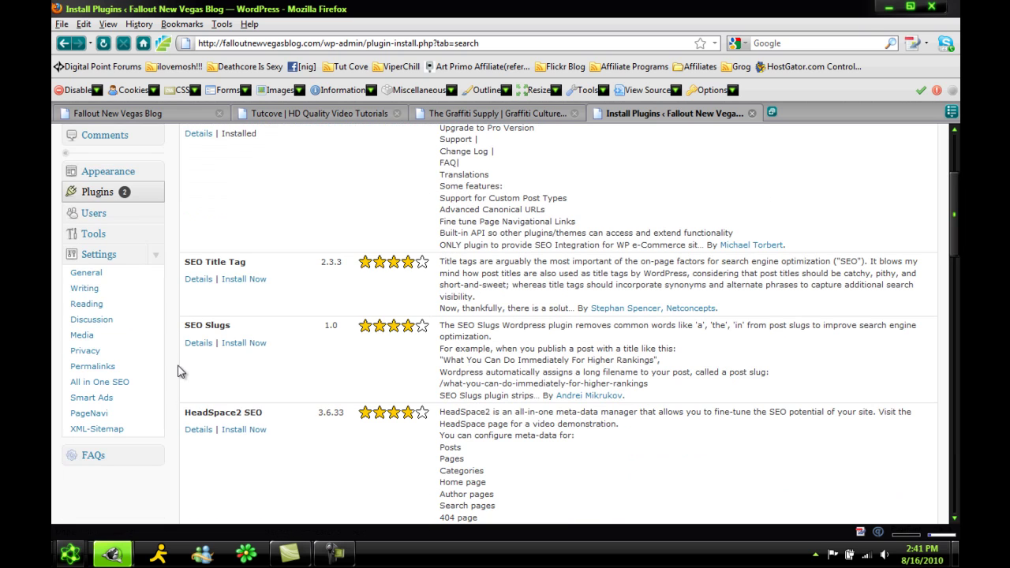
left_click(149, 382)
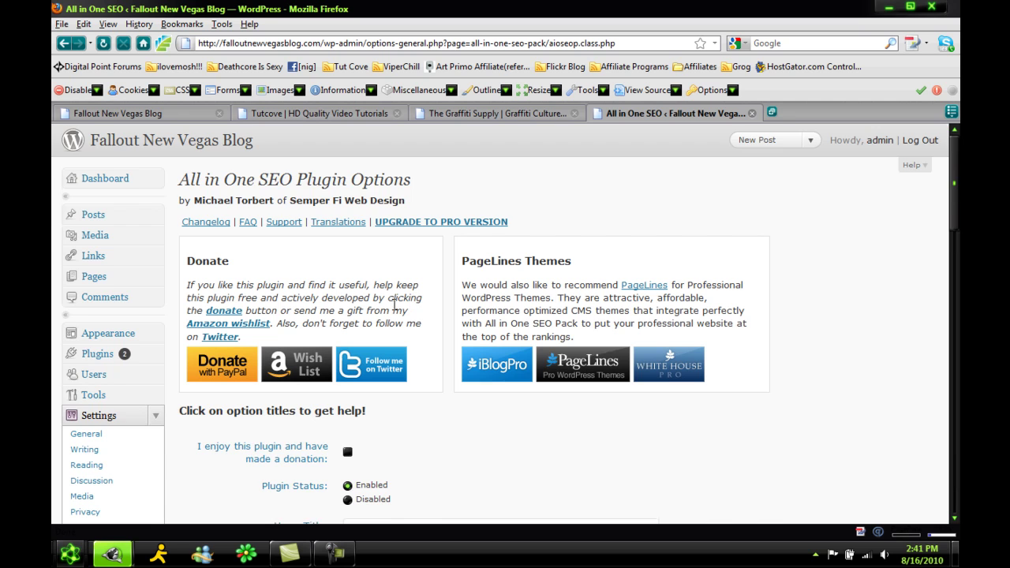
Examine the plugin status and home title options, and compare the home title with the live blog's browser title.
scroll(394, 303, "down", 2)
scroll(418, 255, "down", 2)
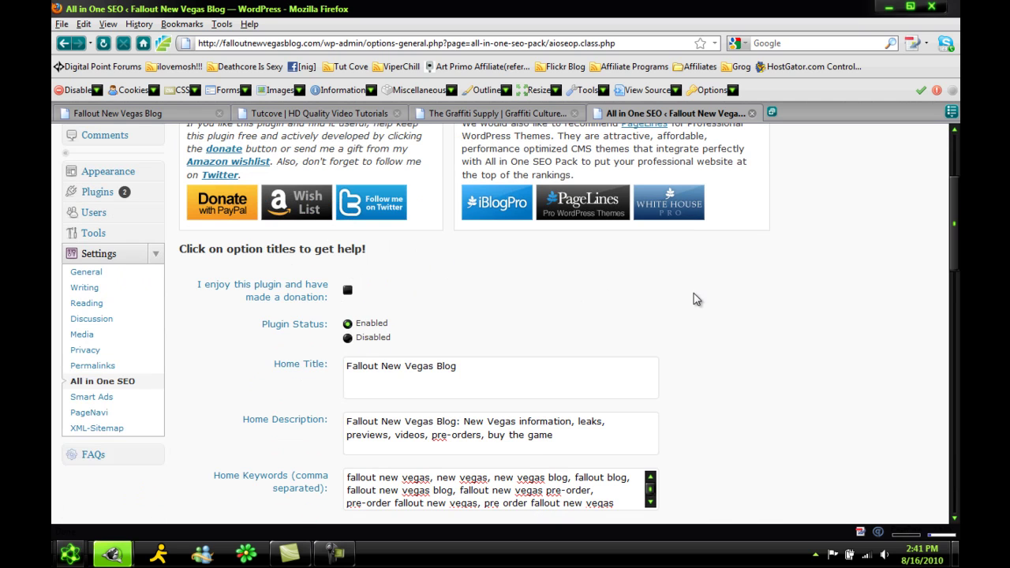
scroll(721, 288, "down", 2)
scroll(741, 274, "down", 2)
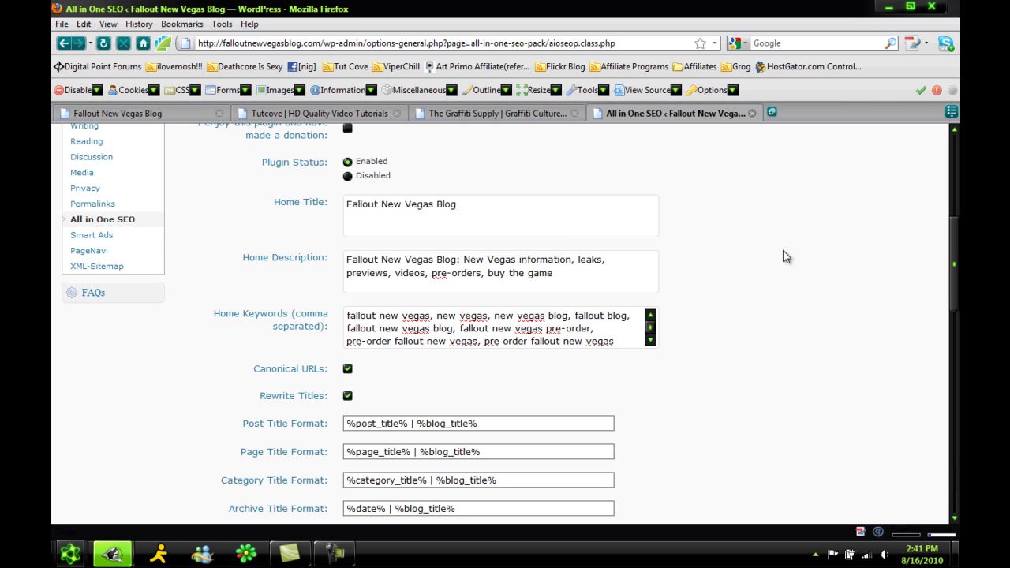
scroll(261, 236, "up", 2)
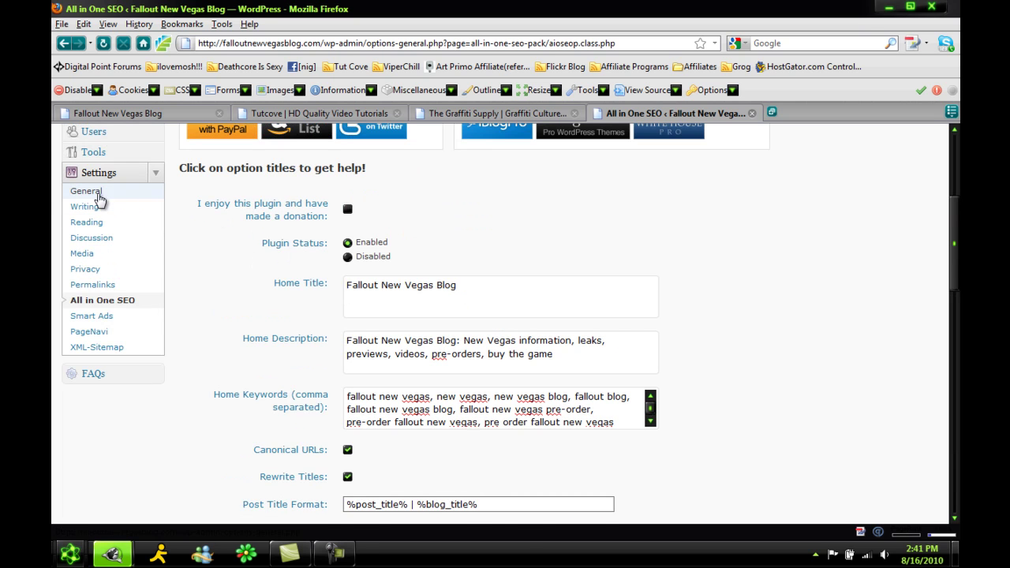
scroll(739, 232, "down", 2)
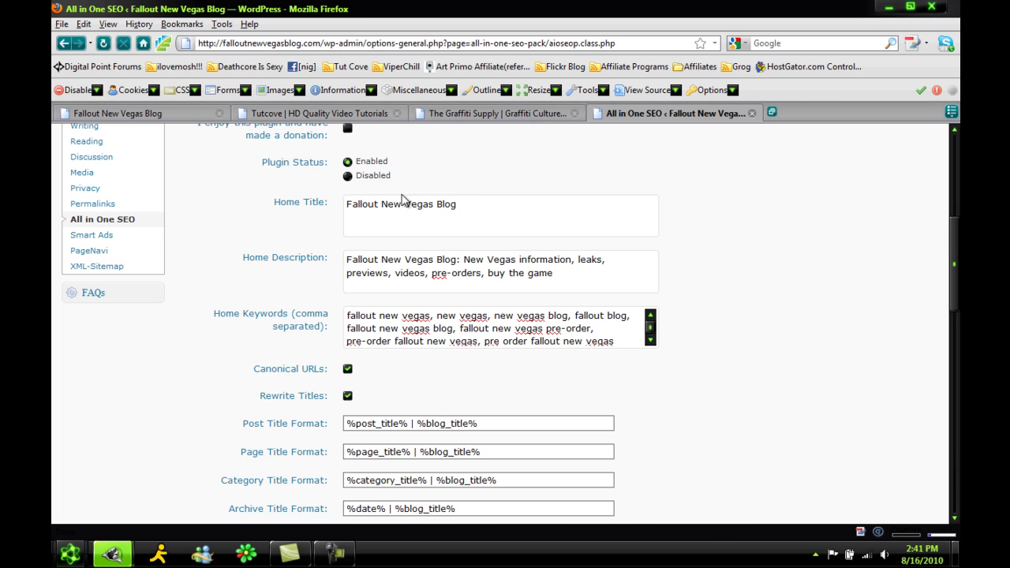
left_click(124, 108)
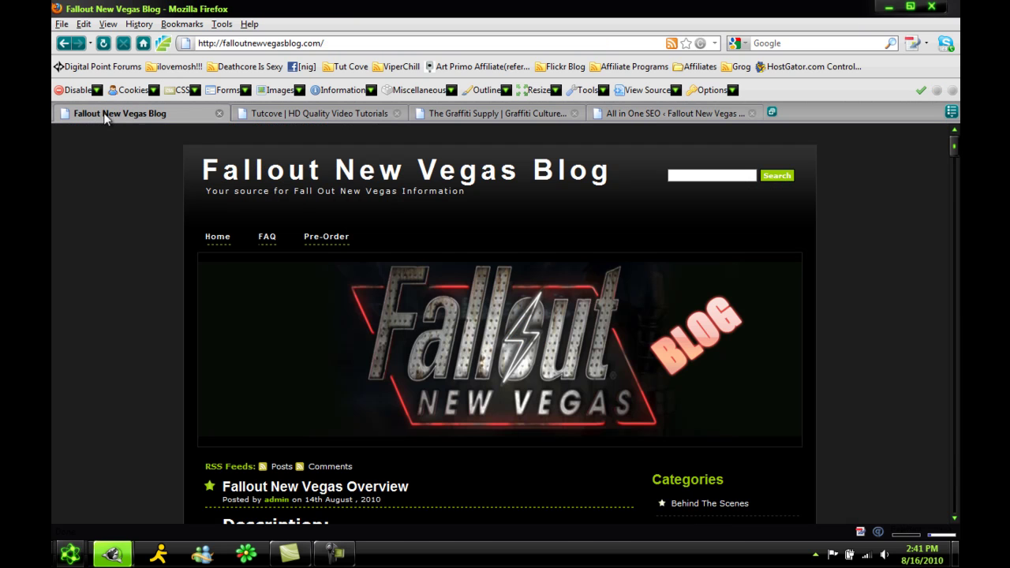
left_click(670, 116)
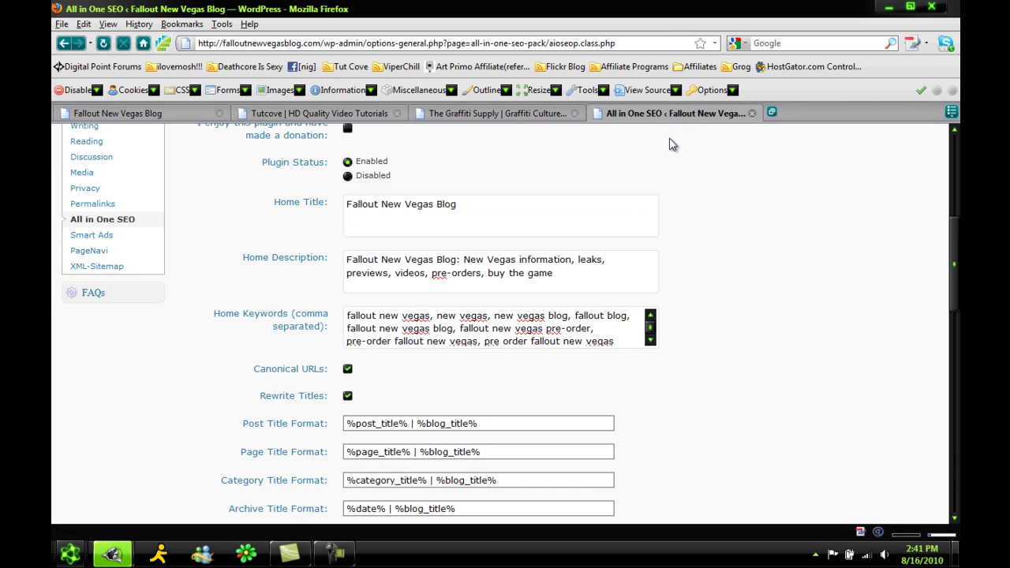
Examine the home description, the home keywords and the title format fields of the SEO plugin.
left_click_drag(554, 273, 332, 252)
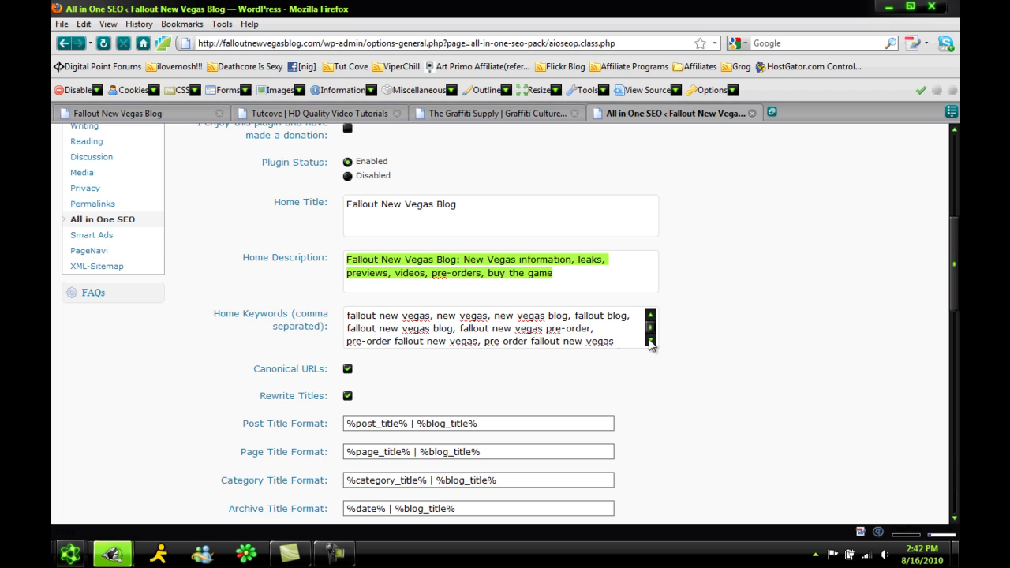
left_click(651, 340)
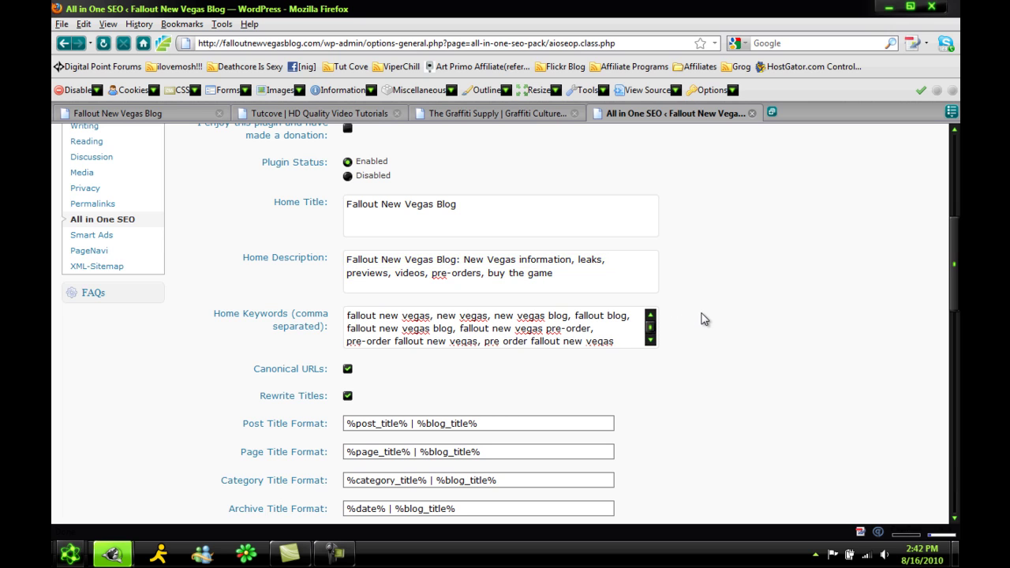
scroll(683, 343, "down", 4)
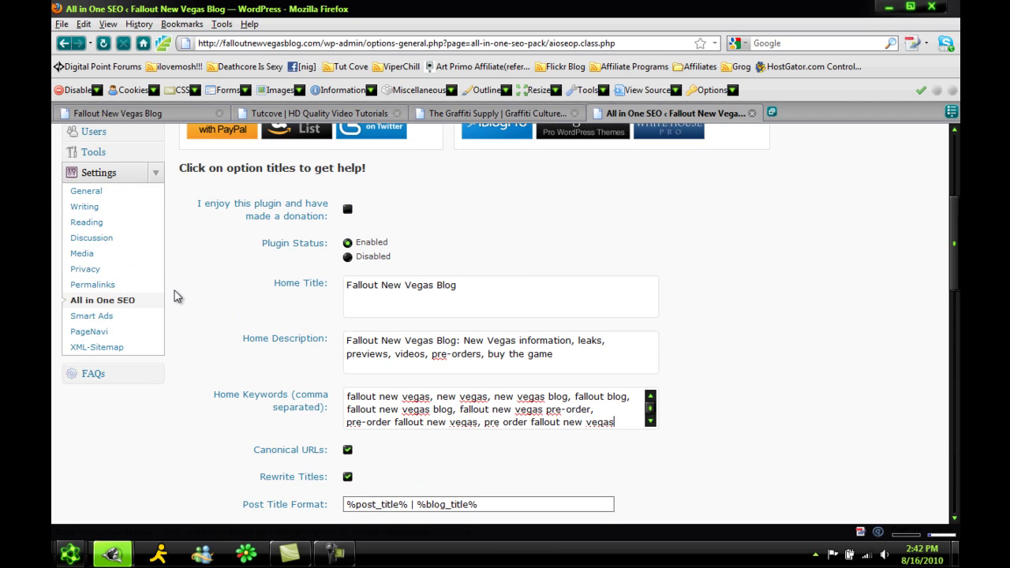
scroll(241, 229, "down", 3)
scroll(241, 228, "down", 2)
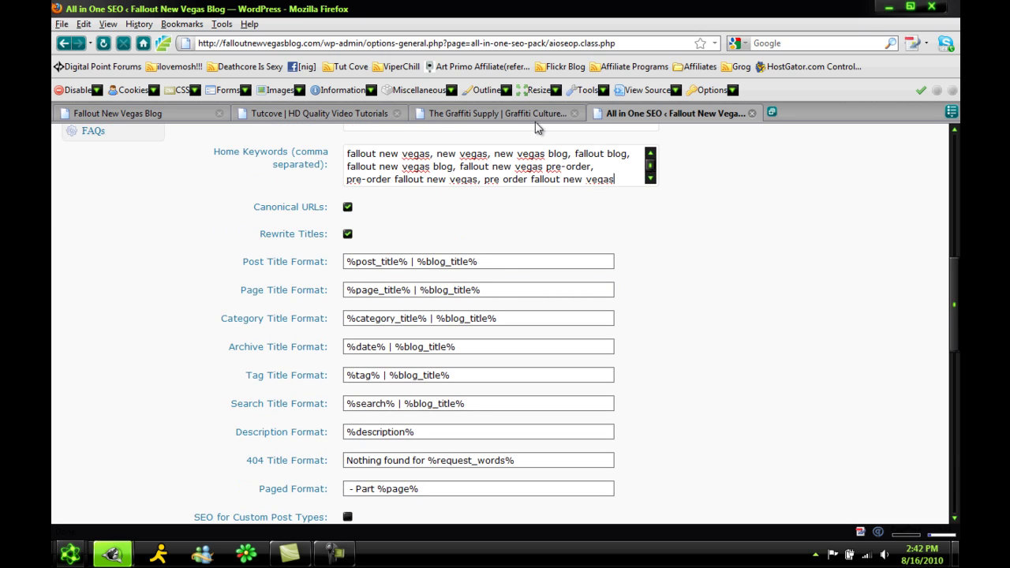
Check the page title of the "Fallout New Vegas Overview" post on the live blog, and return to the blog's home page.
left_click(105, 113)
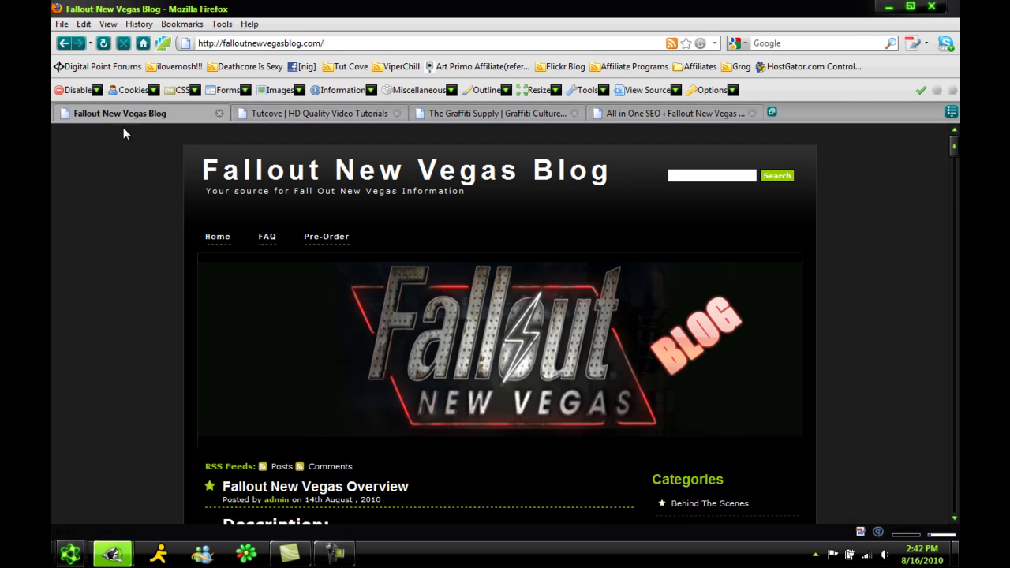
scroll(124, 129, "down", 3)
left_click(383, 326)
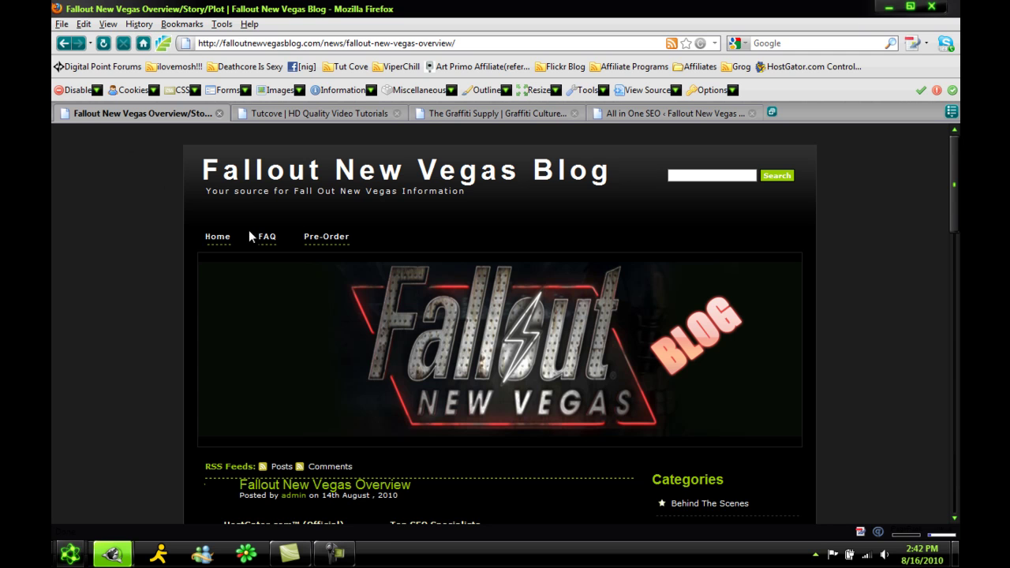
left_click(217, 237)
Review the remaining All in One SEO options, from META keywords and noindex settings through additional headers to the update controls.
left_click(654, 117)
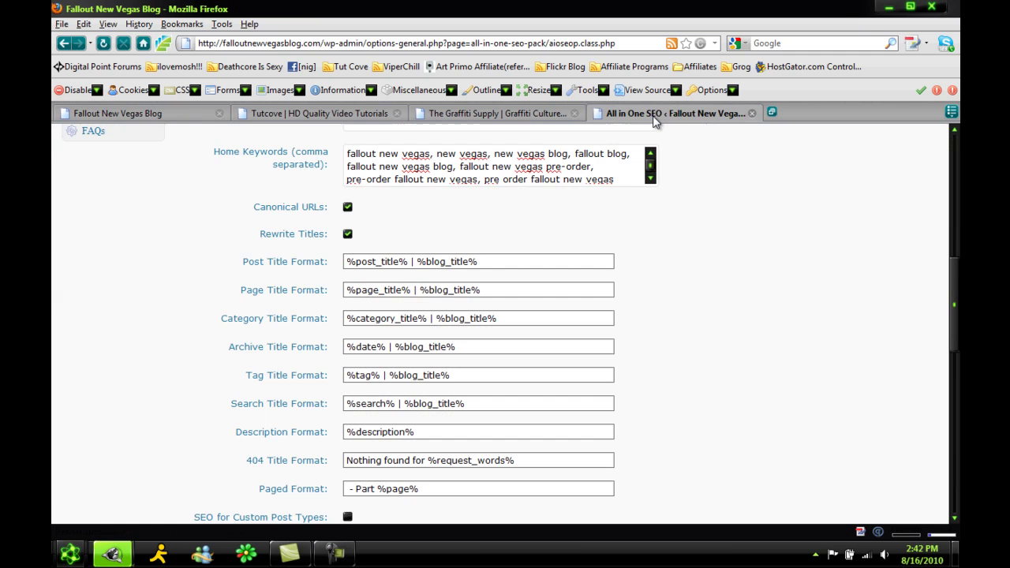
scroll(723, 286, "down", 5)
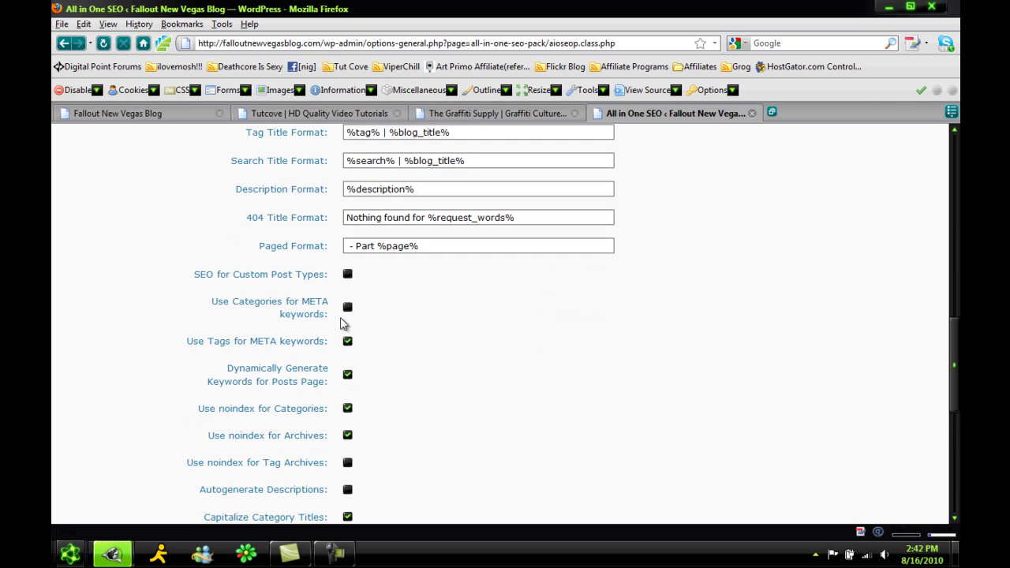
scroll(408, 367, "down", 5)
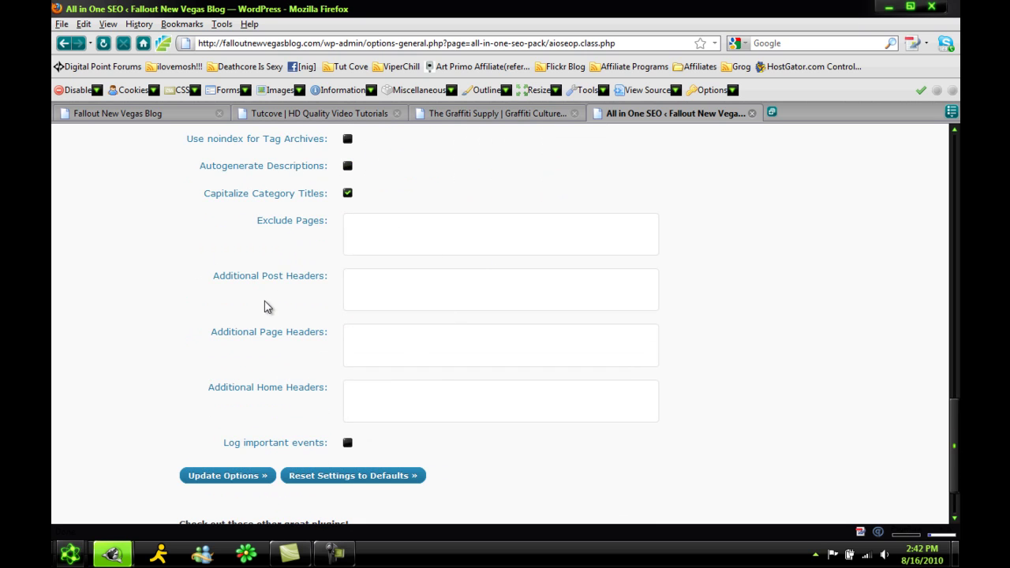
scroll(268, 309, "down", 2)
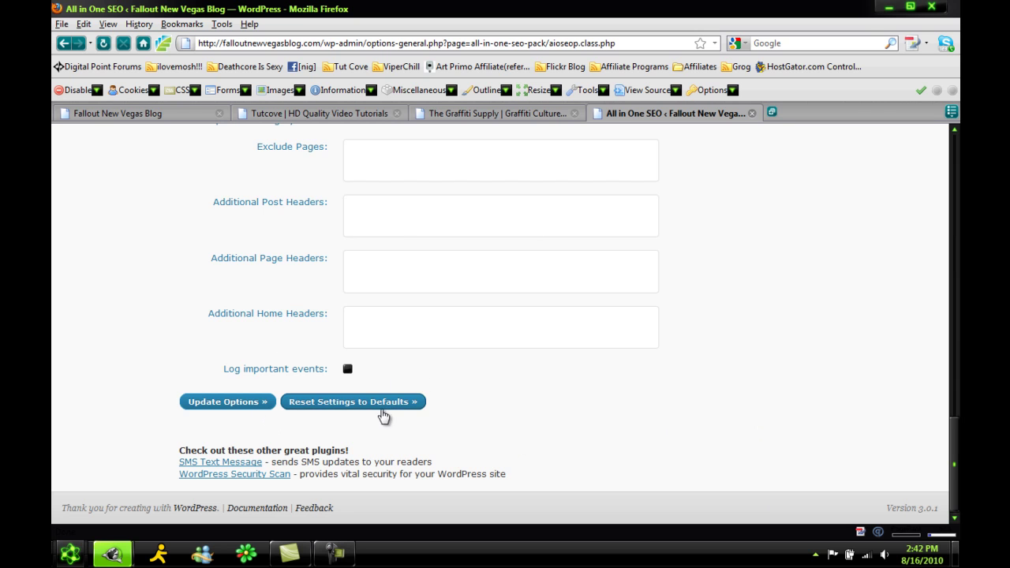
Open the "Fallout New Vegas Overview" post for editing from the list of posts.
scroll(384, 417, "up", 15)
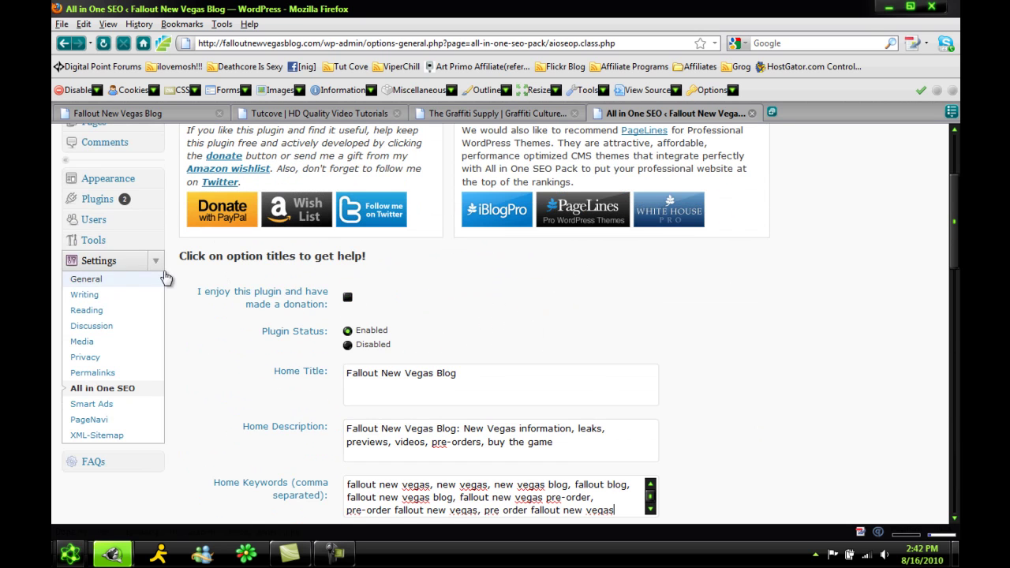
left_click(155, 261)
scroll(179, 272, "up", 4)
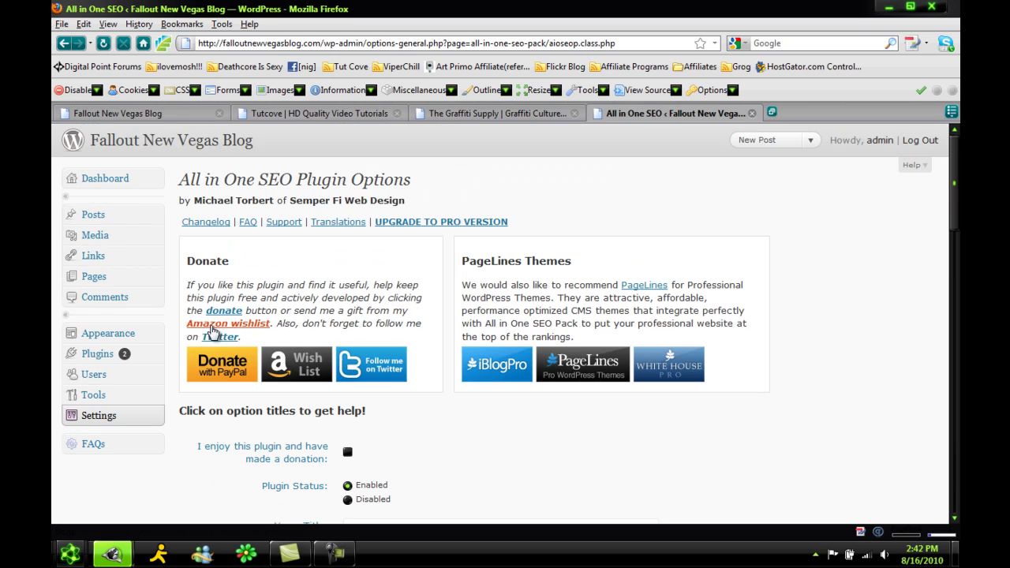
left_click(154, 217)
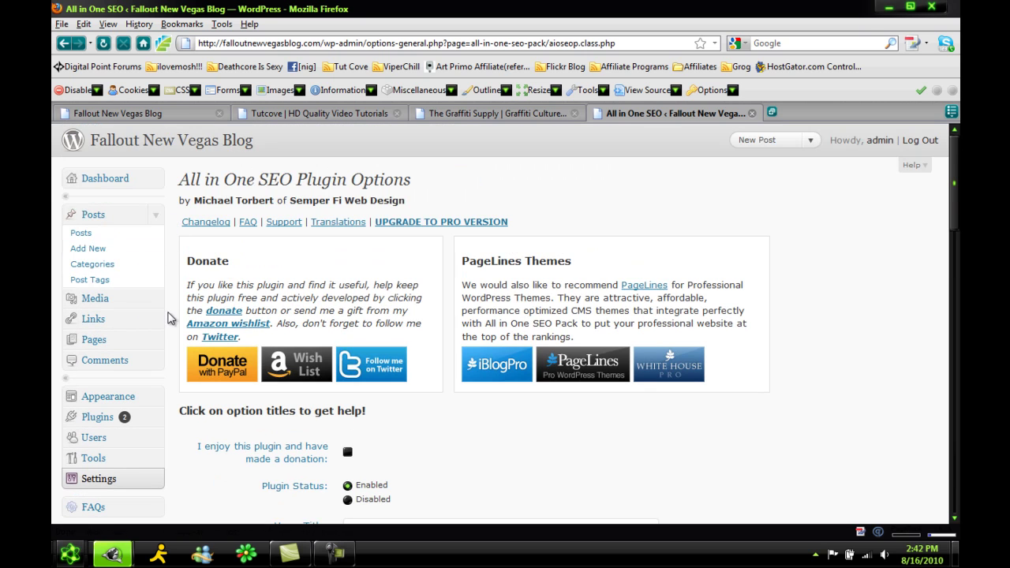
left_click(97, 232)
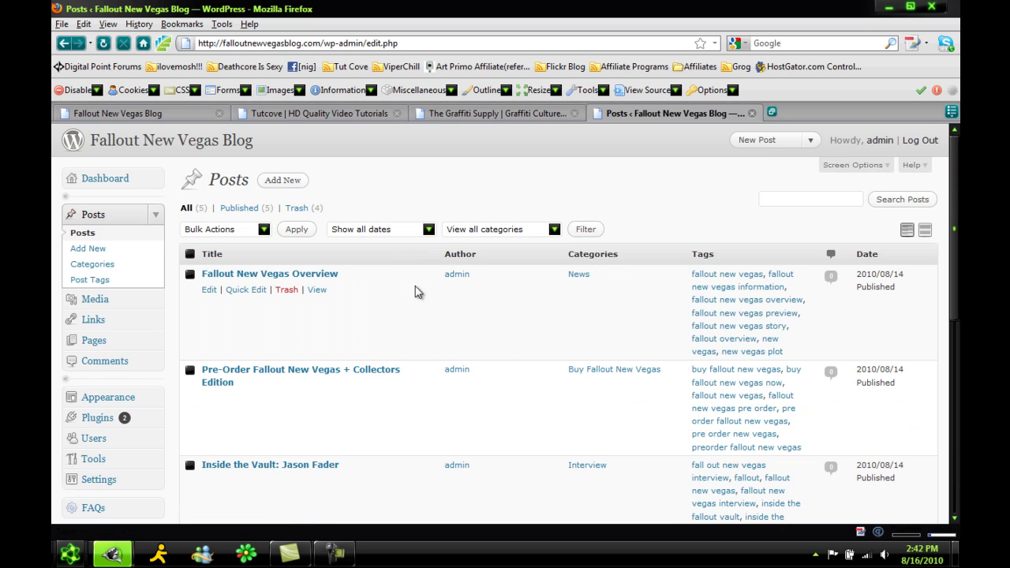
left_click(214, 291)
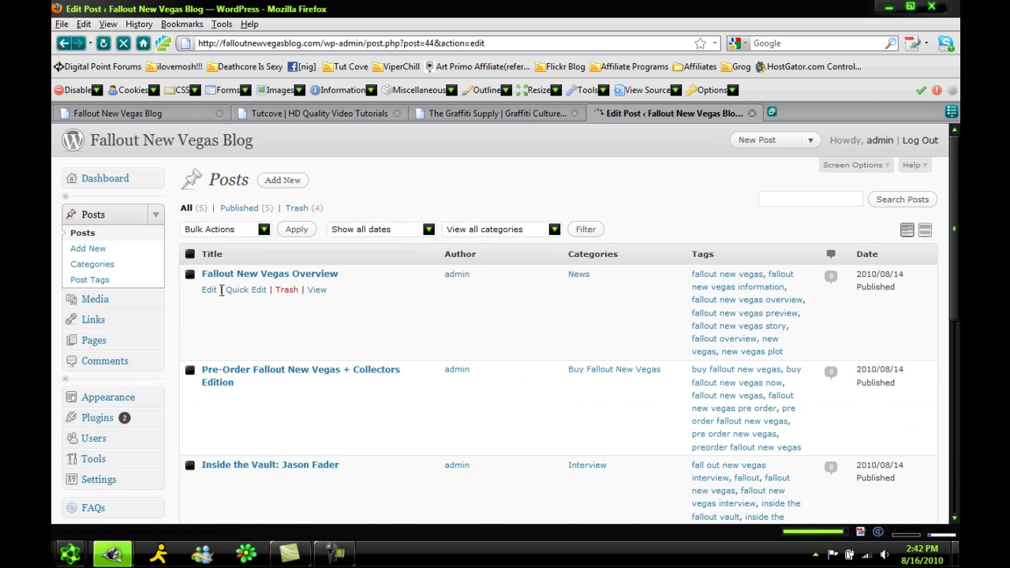
Examine the title, description and keywords in the post's All in One SEO Pack section.
scroll(170, 301, "down", 4)
scroll(169, 296, "down", 10)
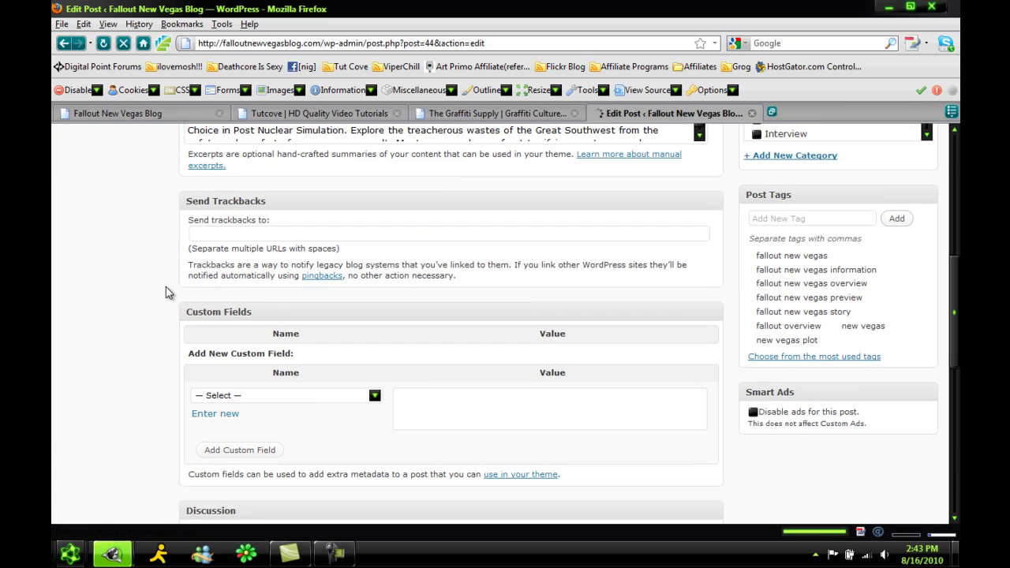
scroll(165, 292, "down", 5)
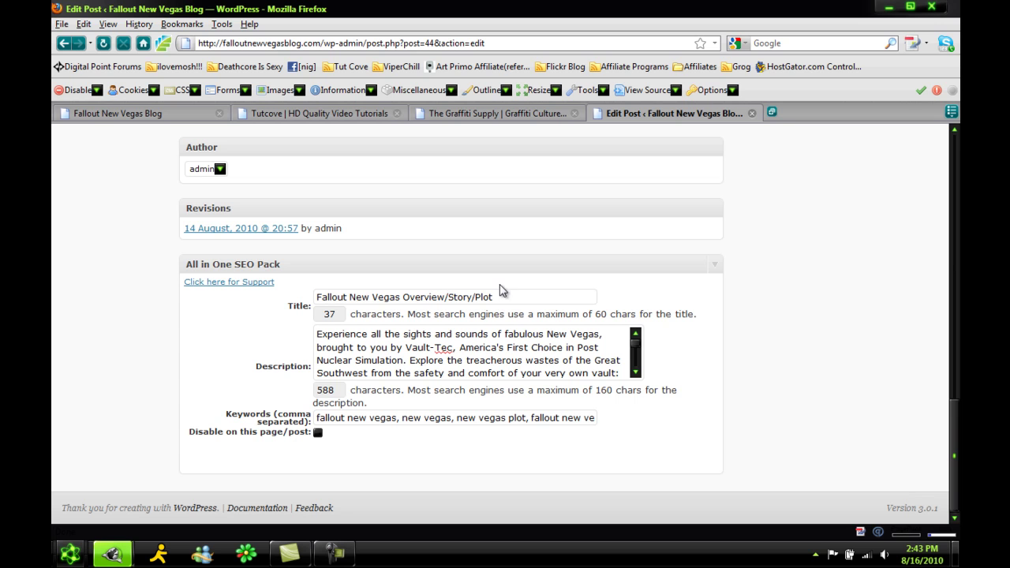
left_click_drag(465, 288, 486, 373)
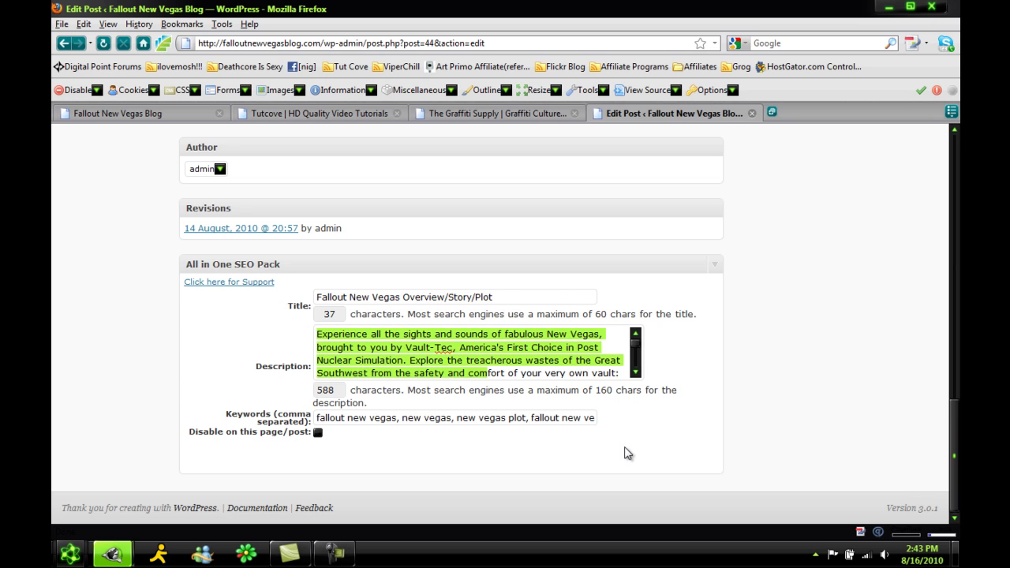
left_click_drag(413, 420, 704, 406)
left_click(704, 406)
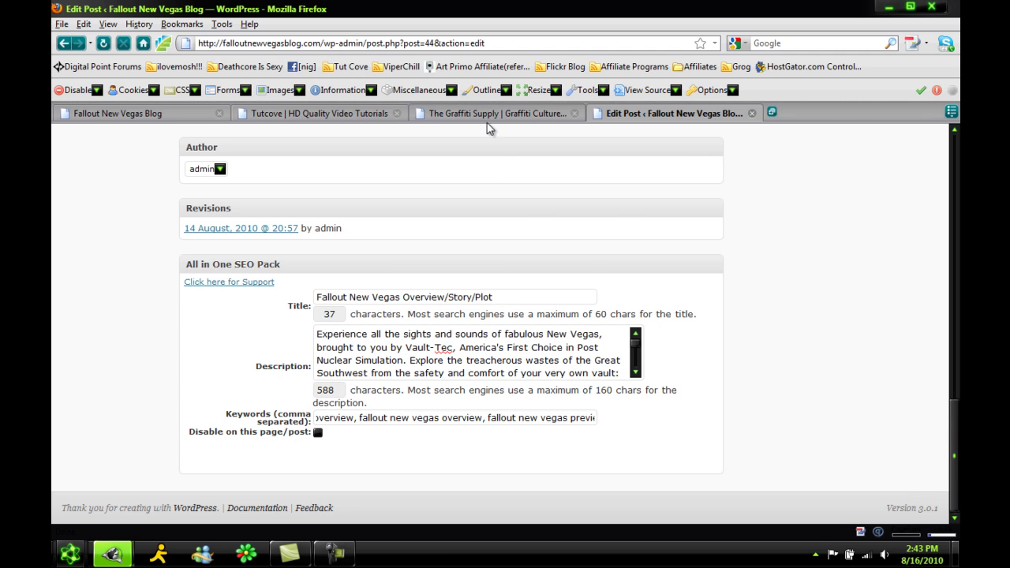
View the "Fallout New Vegas Overview" post on the live blog, and return to the All in One SEO Pack fields in the post editor.
scroll(771, 329, "up", 20)
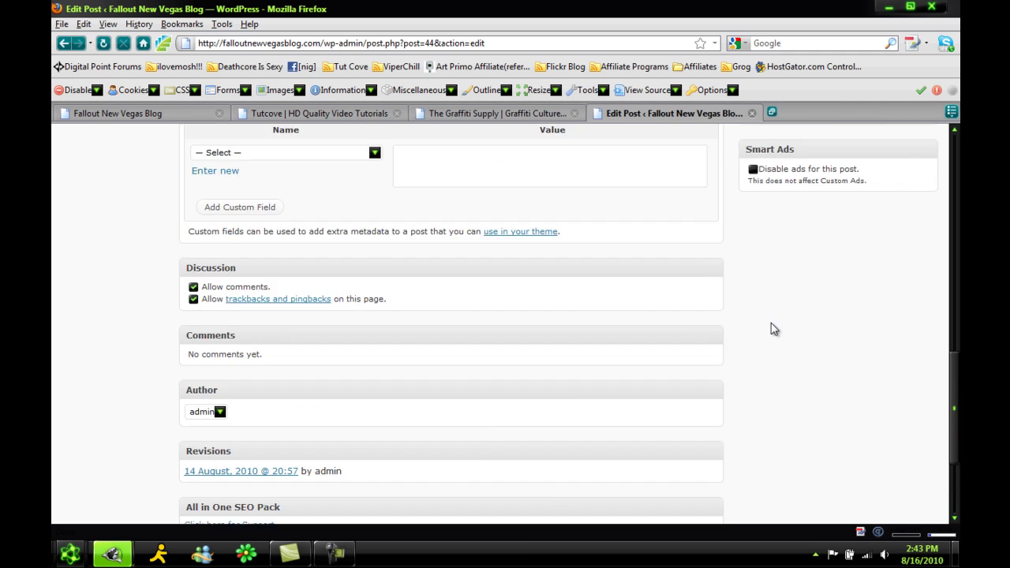
left_click(159, 114)
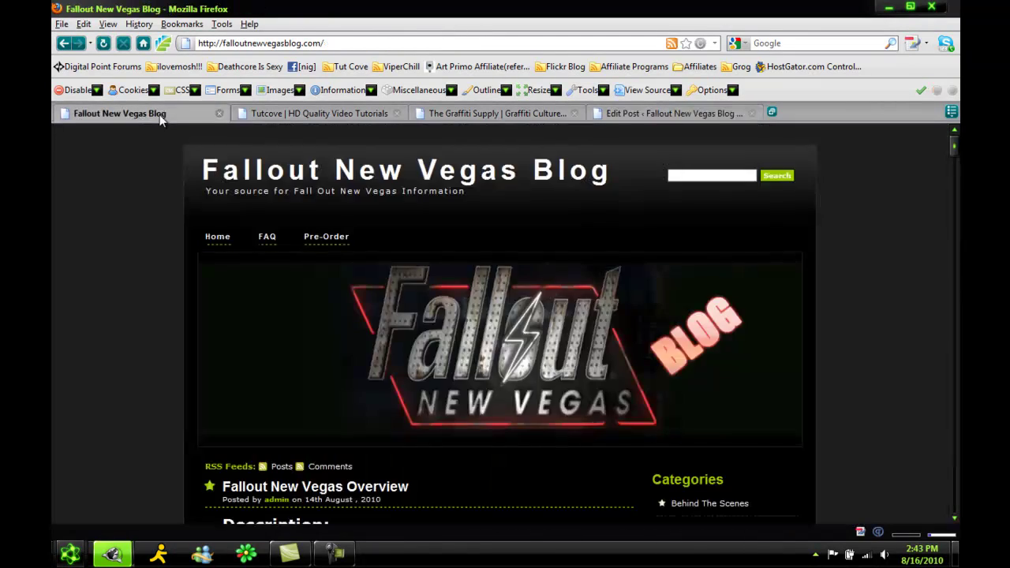
scroll(422, 250, "down", 4)
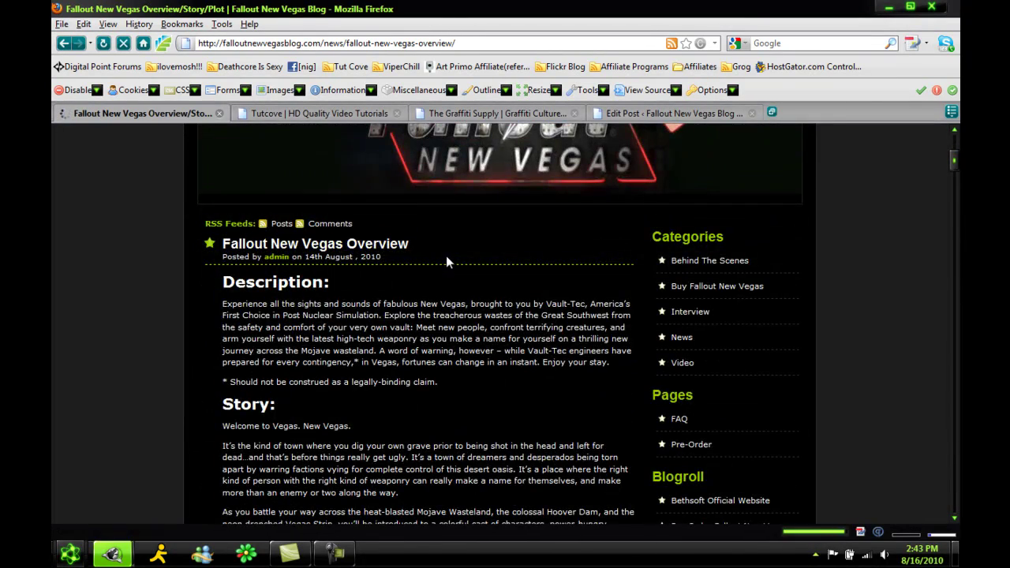
left_click(637, 112)
scroll(647, 307, "down", 20)
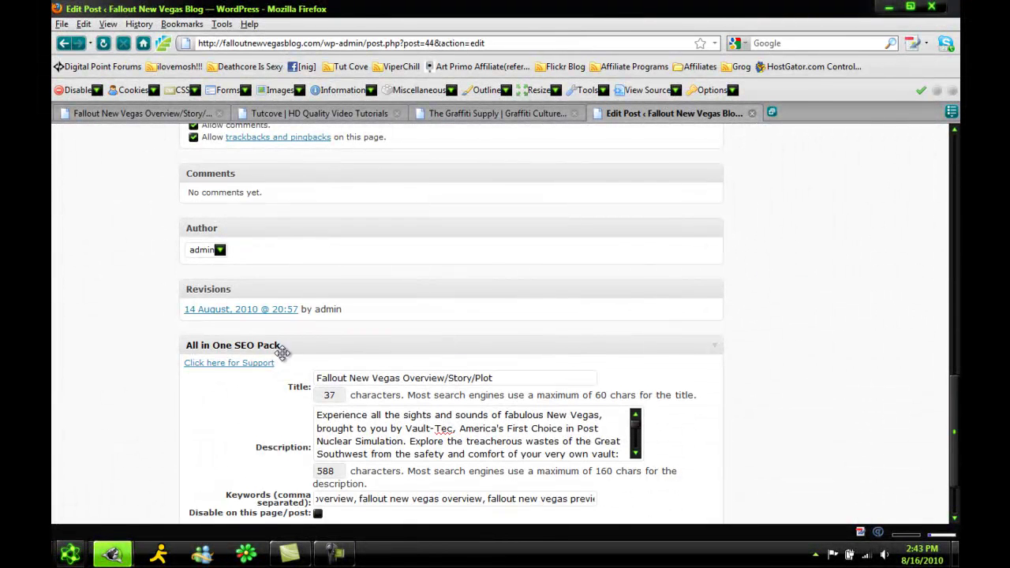
scroll(340, 383, "down", 2)
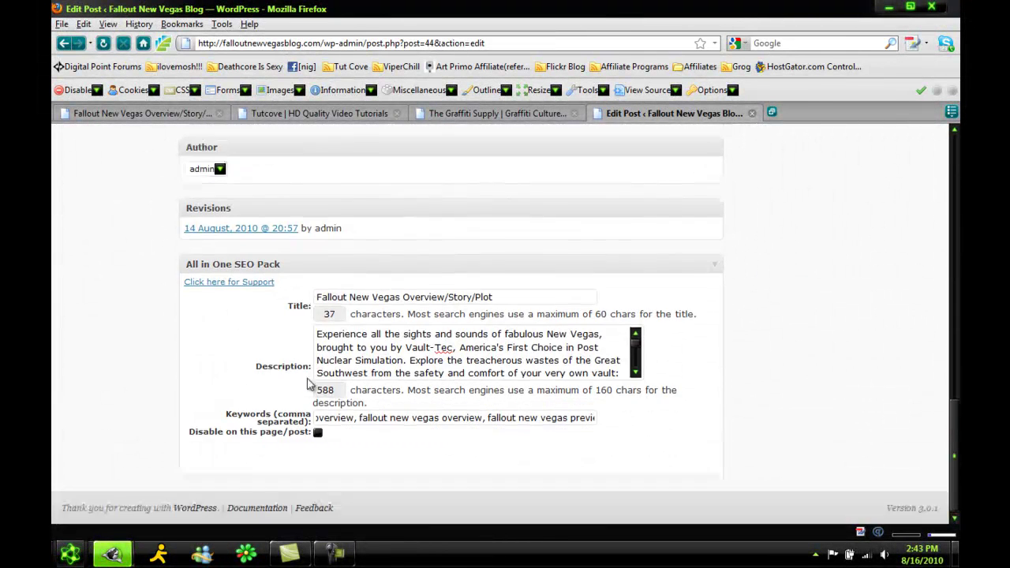
Compare the post's main title with the title in its All in One SEO Pack section.
scroll(713, 365, "up", 7)
scroll(712, 365, "up", 10)
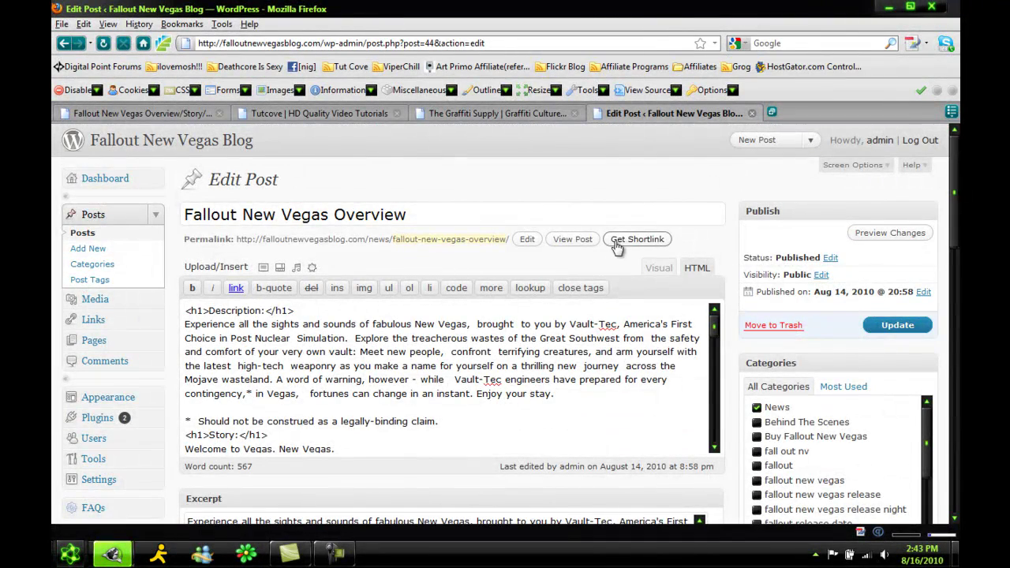
scroll(746, 262, "down", 15)
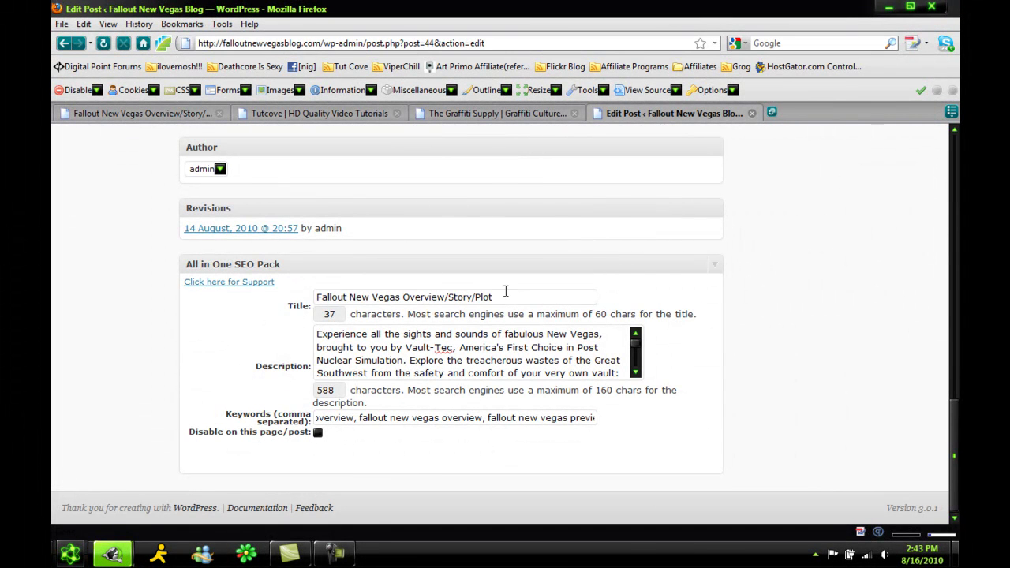
left_click_drag(505, 293, 150, 291)
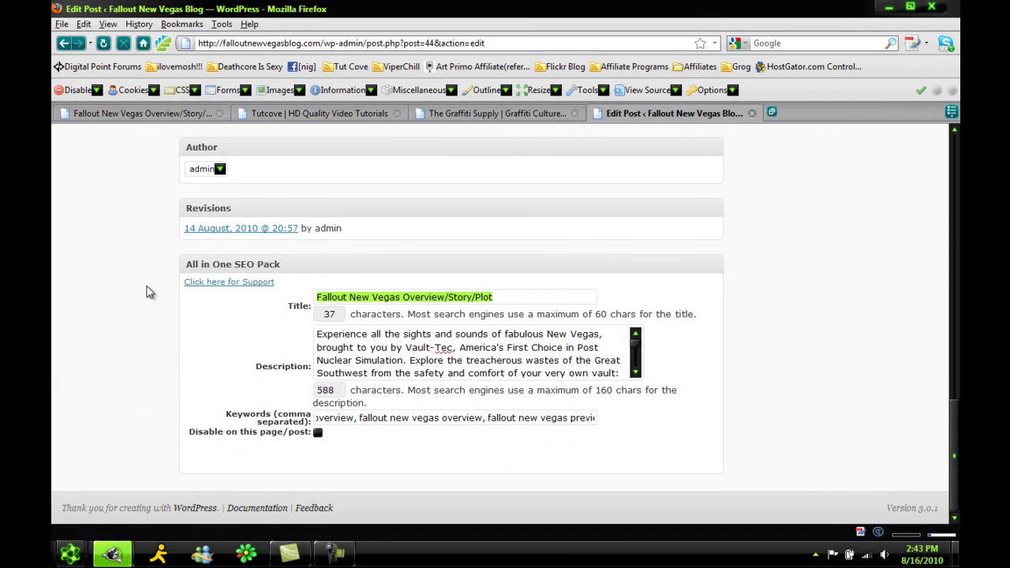
Compare the post title in the editor and on the blog's home page with the browser title of the live post.
scroll(122, 296, "up", 5)
scroll(122, 296, "up", 5)
left_click(97, 113)
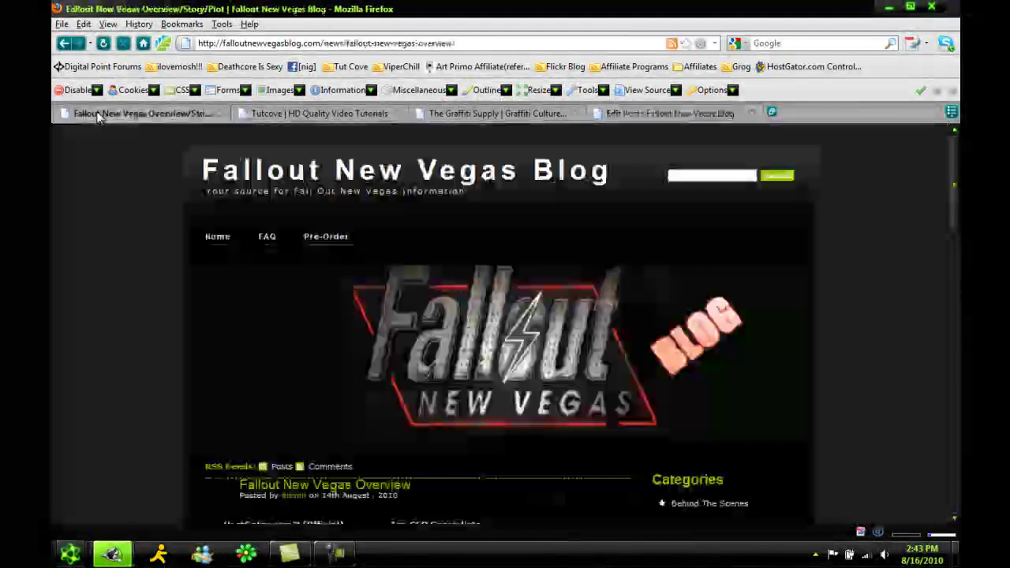
left_click(64, 42)
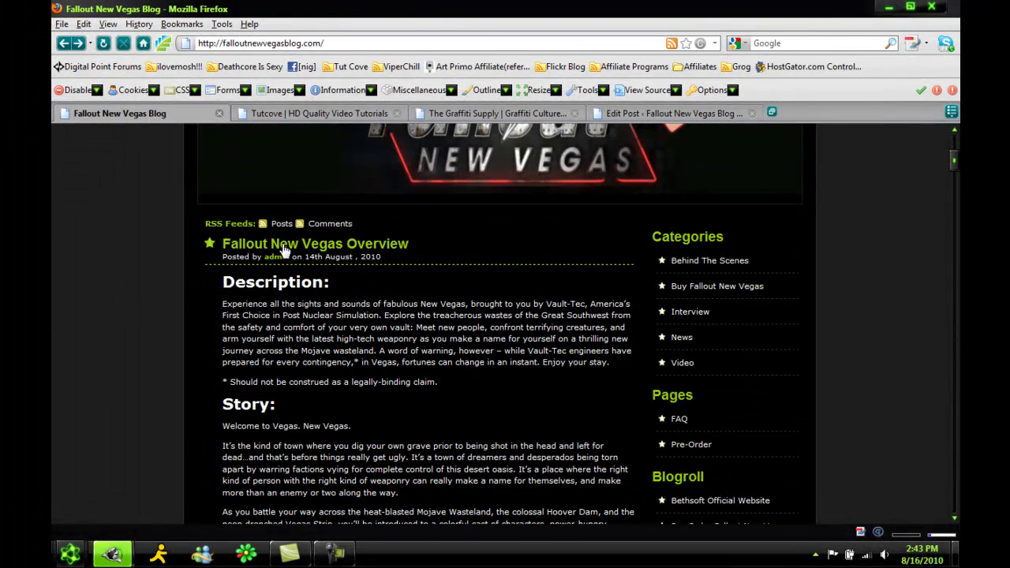
left_click(671, 113)
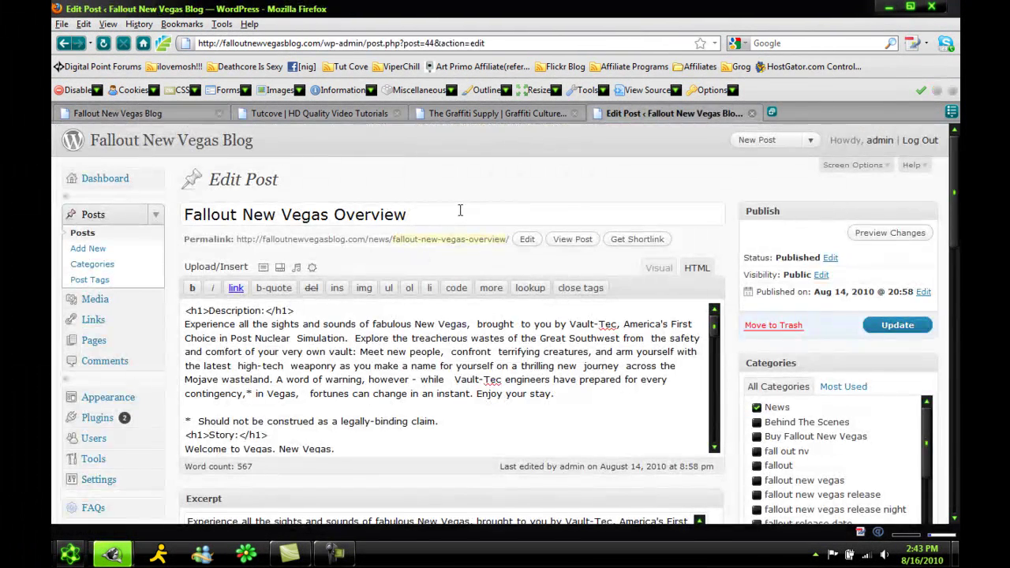
left_click(118, 113)
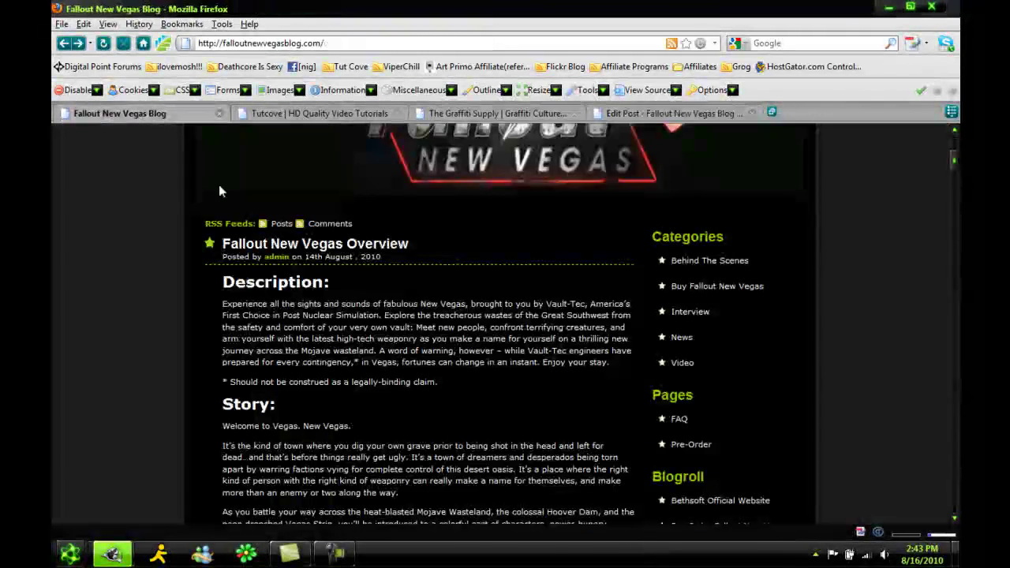
left_click(339, 249)
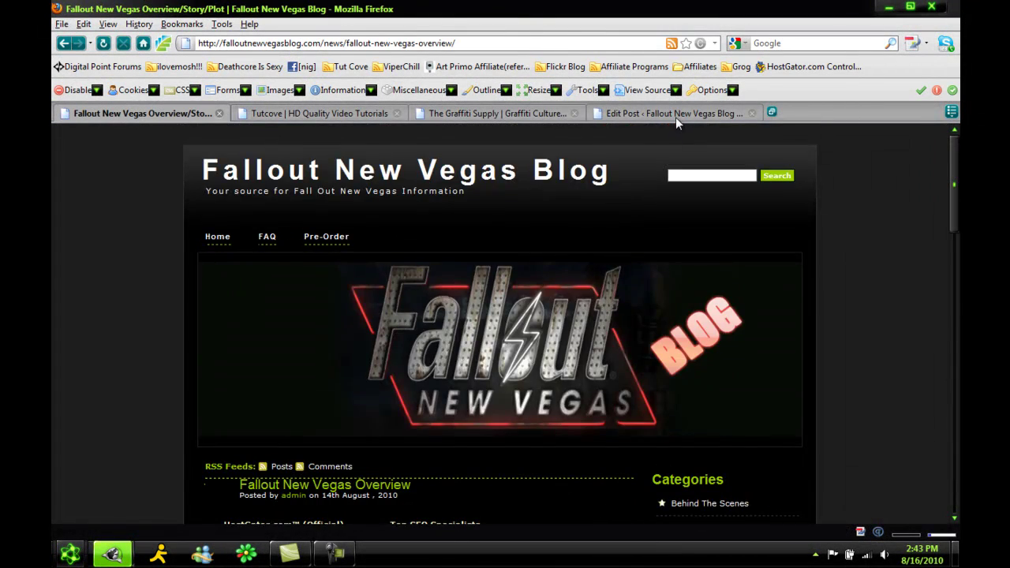
Review the post's SEO fields, its post tags and its main title in the post editor.
left_click(675, 113)
scroll(640, 254, "down", 15)
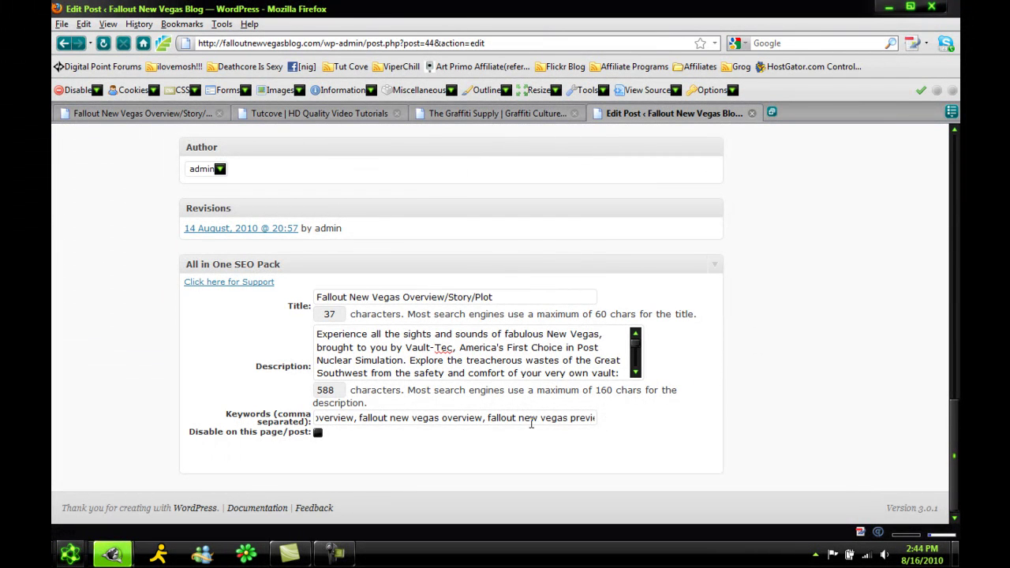
scroll(718, 379, "up", 10)
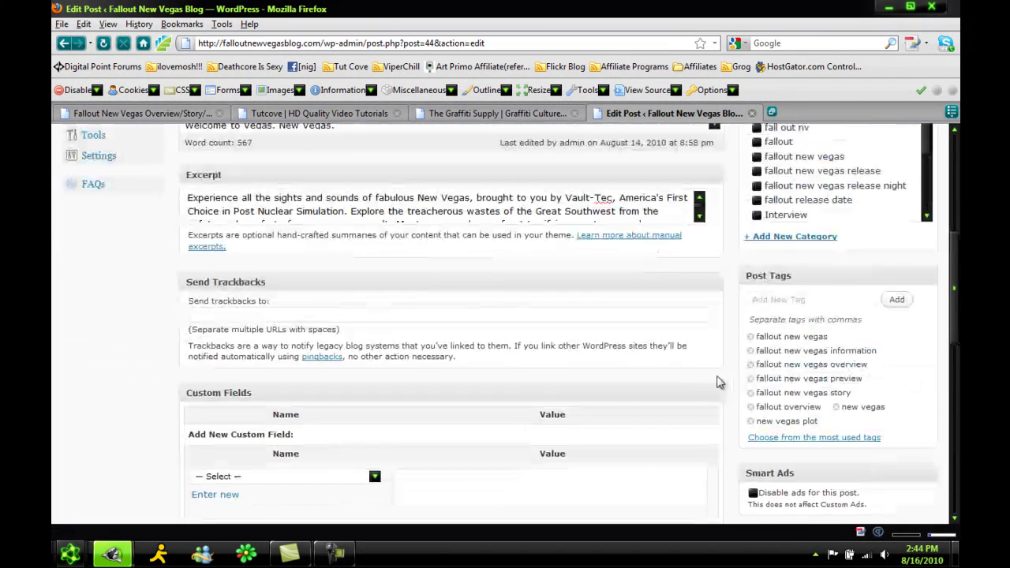
scroll(714, 343, "down", 10)
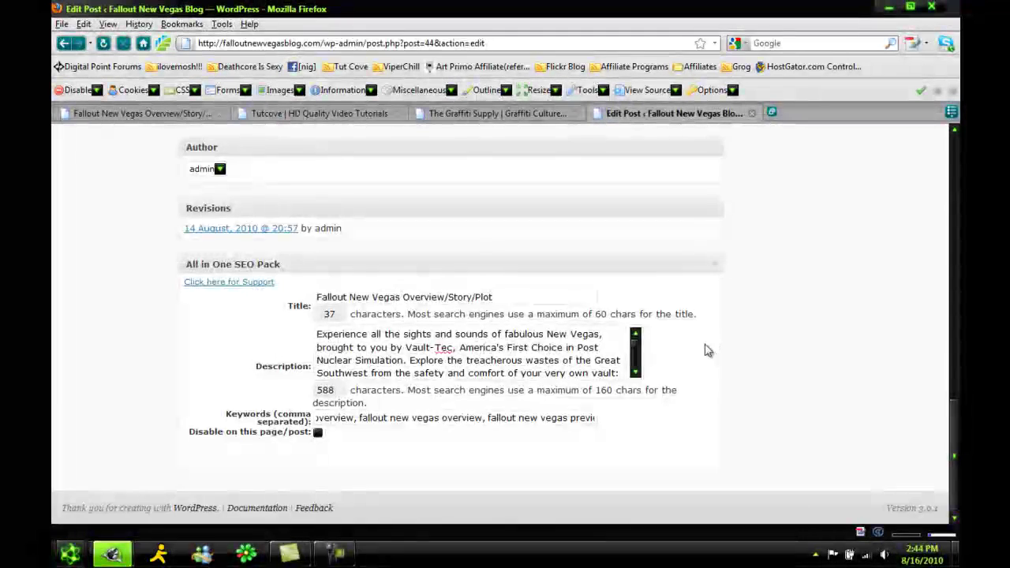
scroll(710, 347, "up", 15)
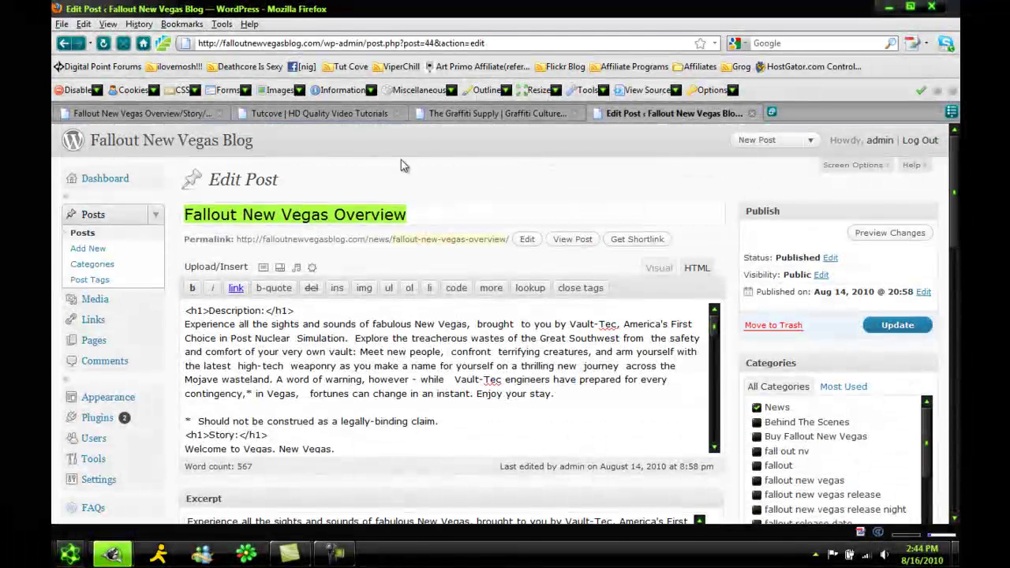
Leave the post editor for the list of posts, collapse the admin menu to icons and open the Dashboard.
left_click(95, 215)
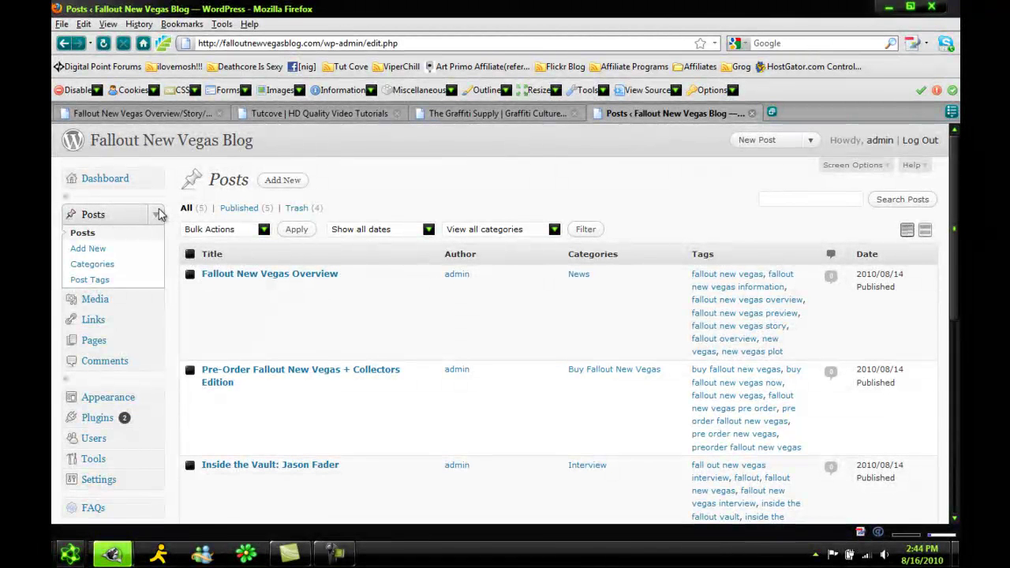
left_click(157, 215)
left_click(134, 192)
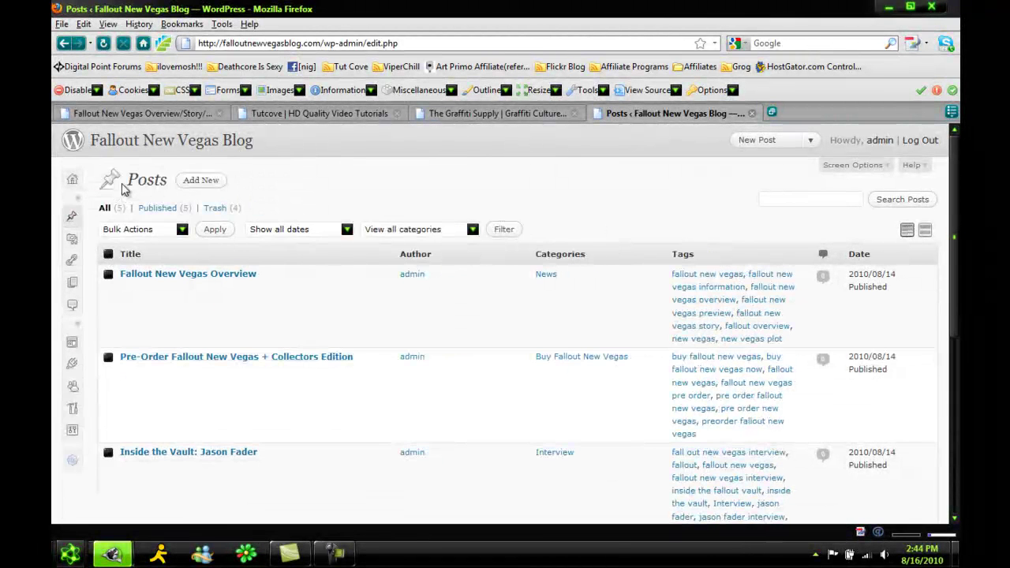
left_click(117, 196)
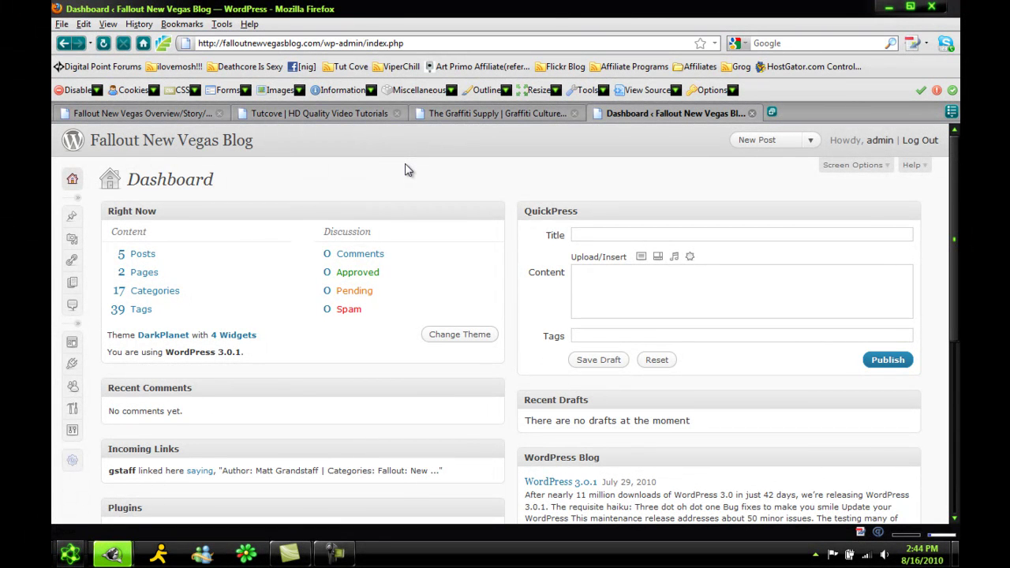
Open the forum of the Tutcove site and look over its main page.
left_click(378, 114)
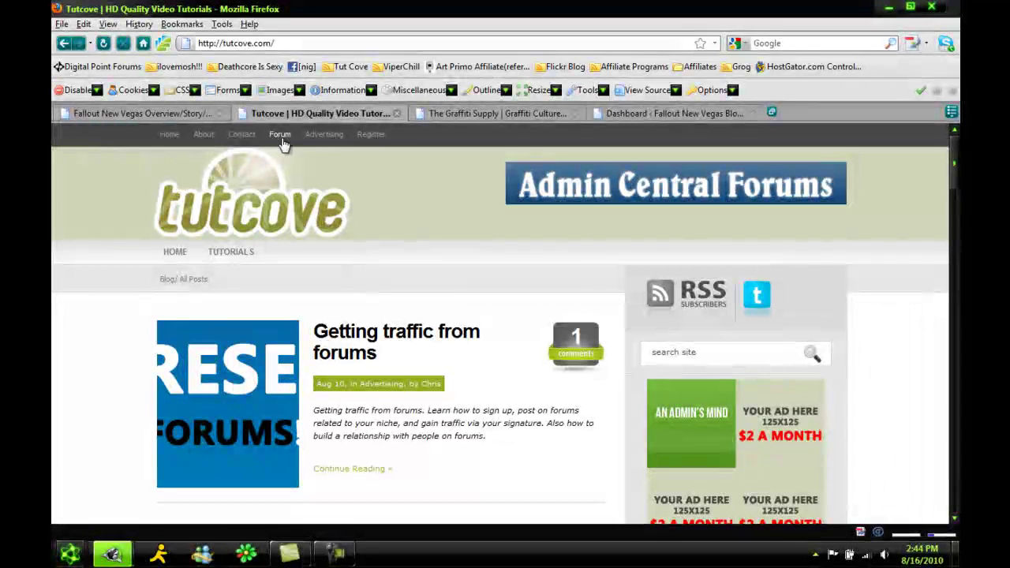
left_click(280, 134)
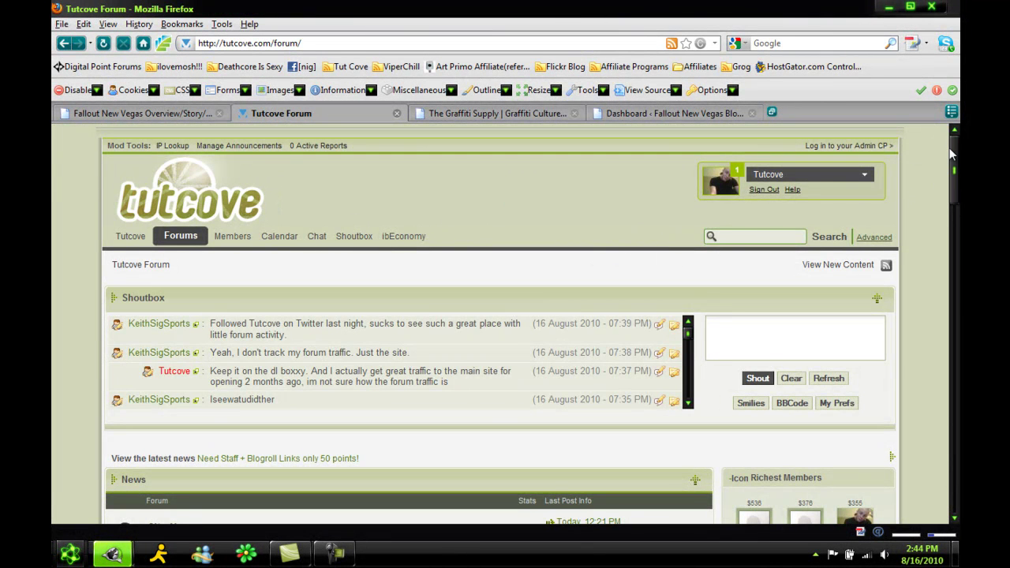
left_click_drag(949, 147, 917, 455)
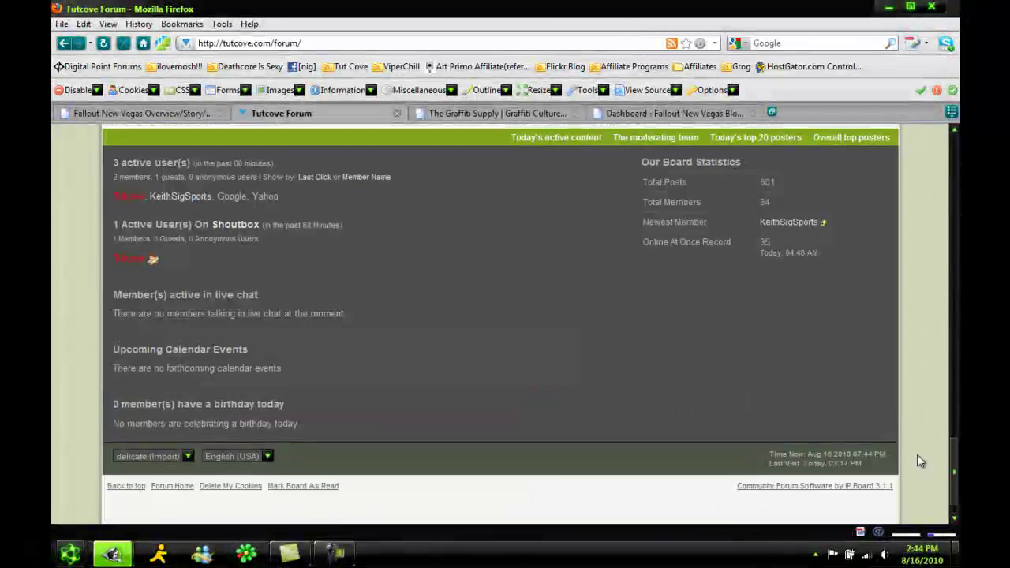
scroll(916, 463, "up", 15)
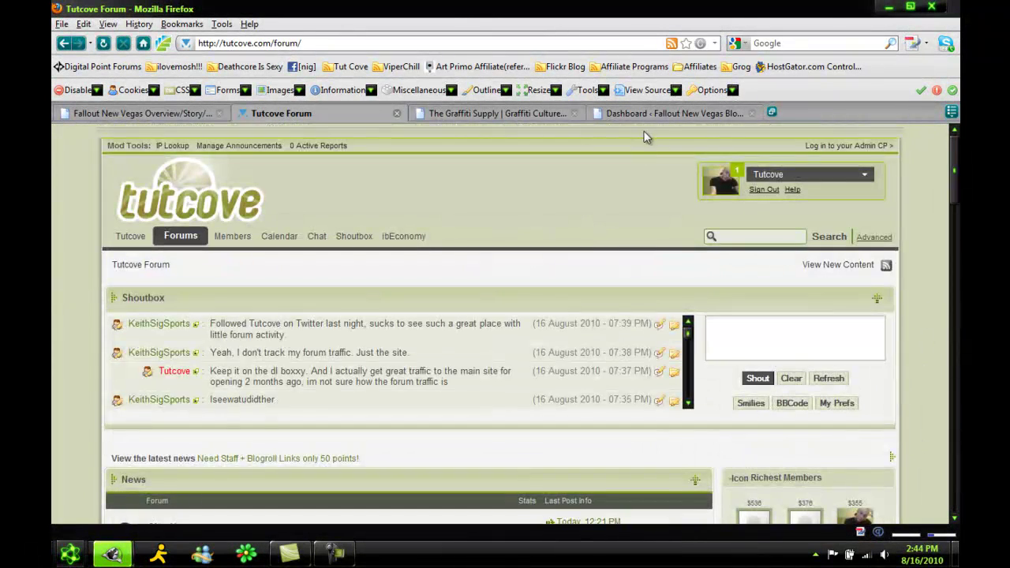